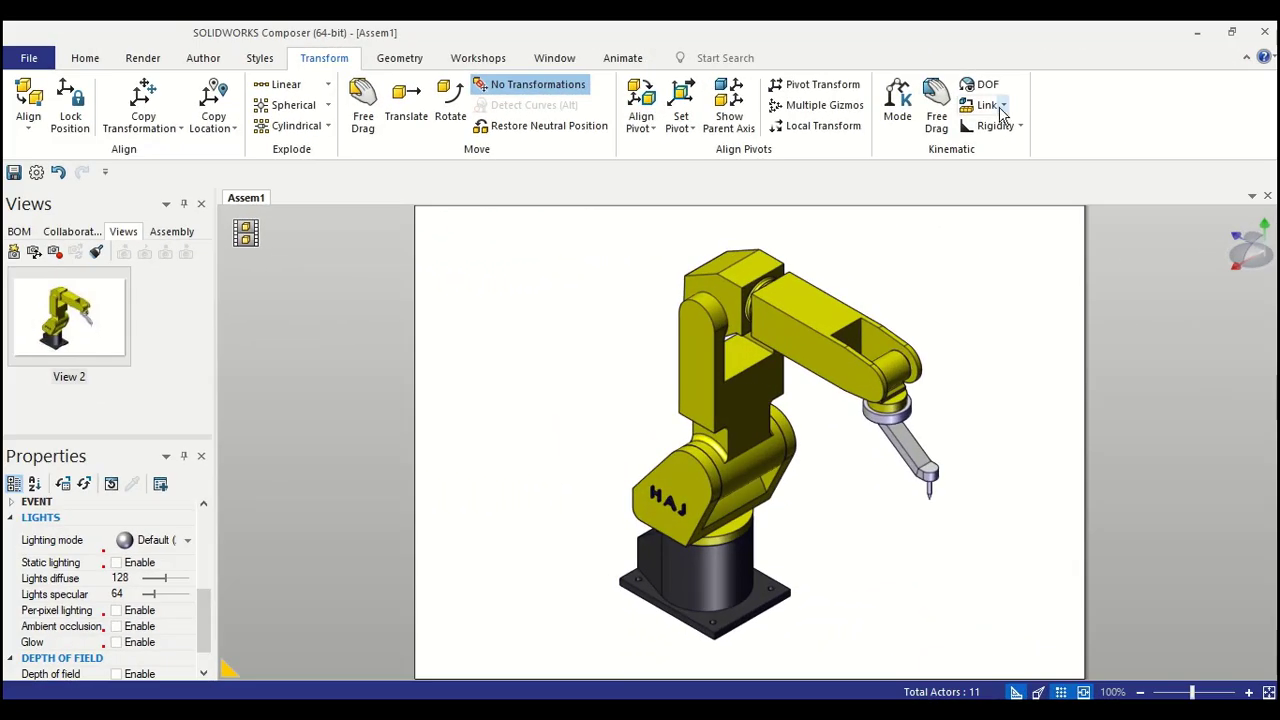
Step: Link the robot's parts as child and parent from Part7 at the tool tip down to Part2, and show the assembly tree
{"action": "left_click", "coordinate": [993, 105]}
{"action": "left_click", "coordinate": [1007, 131]}
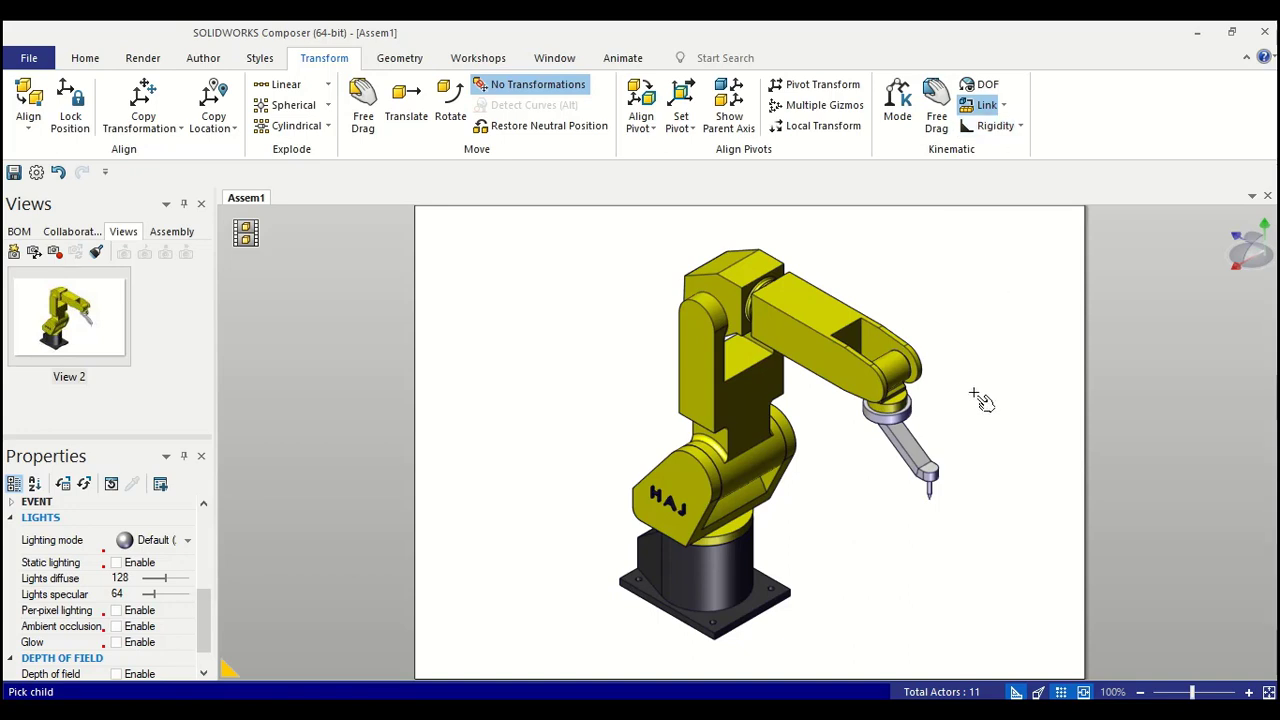
{"action": "left_click", "coordinate": [929, 452]}
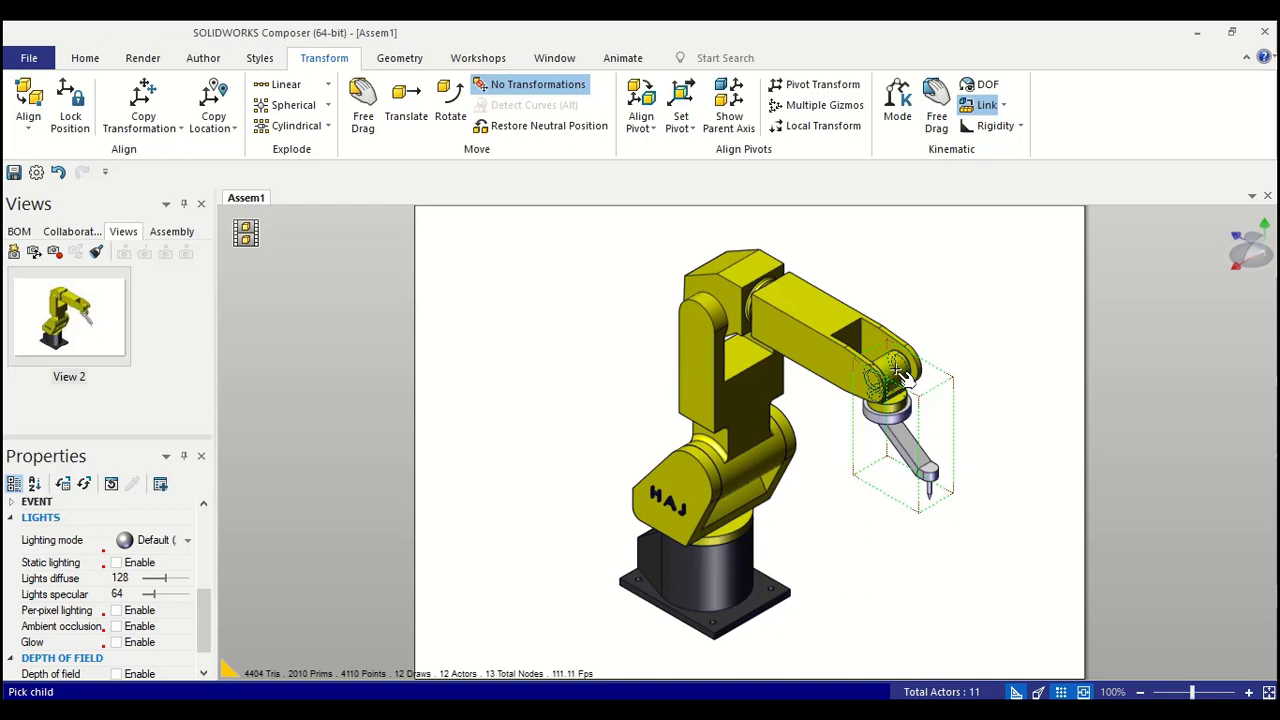
{"action": "left_click", "coordinate": [826, 350]}
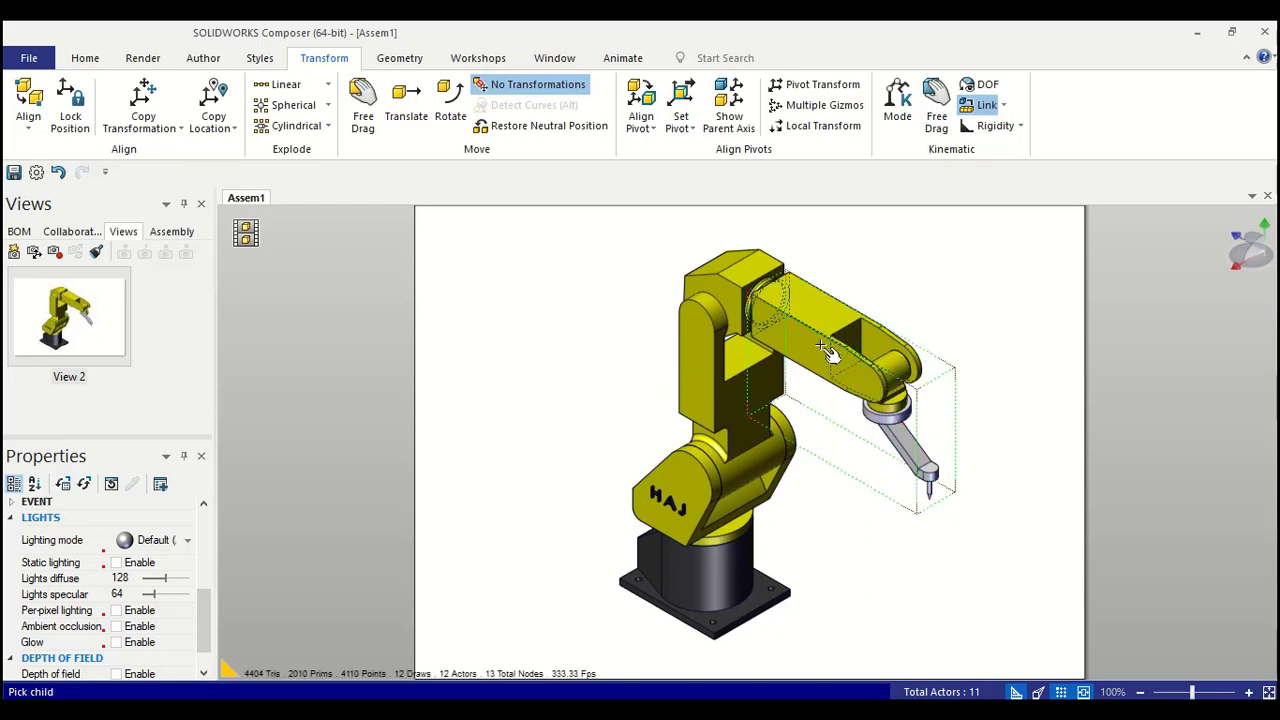
{"action": "left_click", "coordinate": [735, 300]}
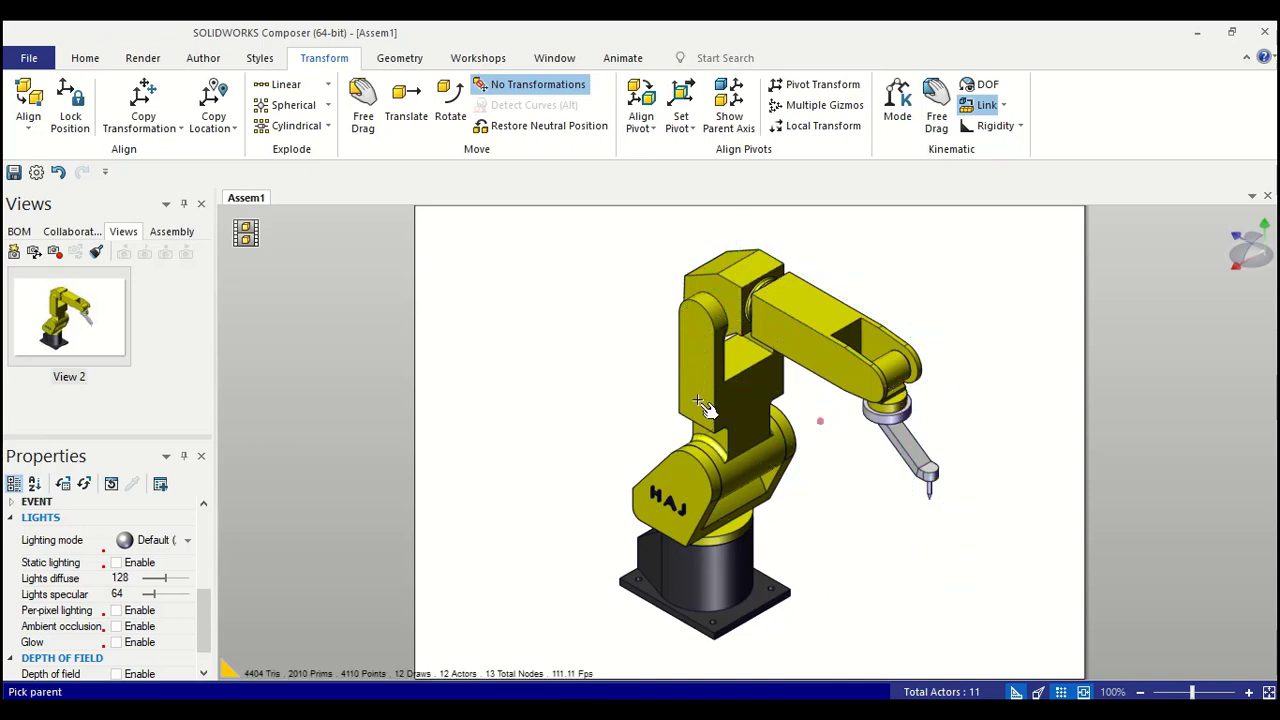
{"action": "left_click", "coordinate": [697, 487]}
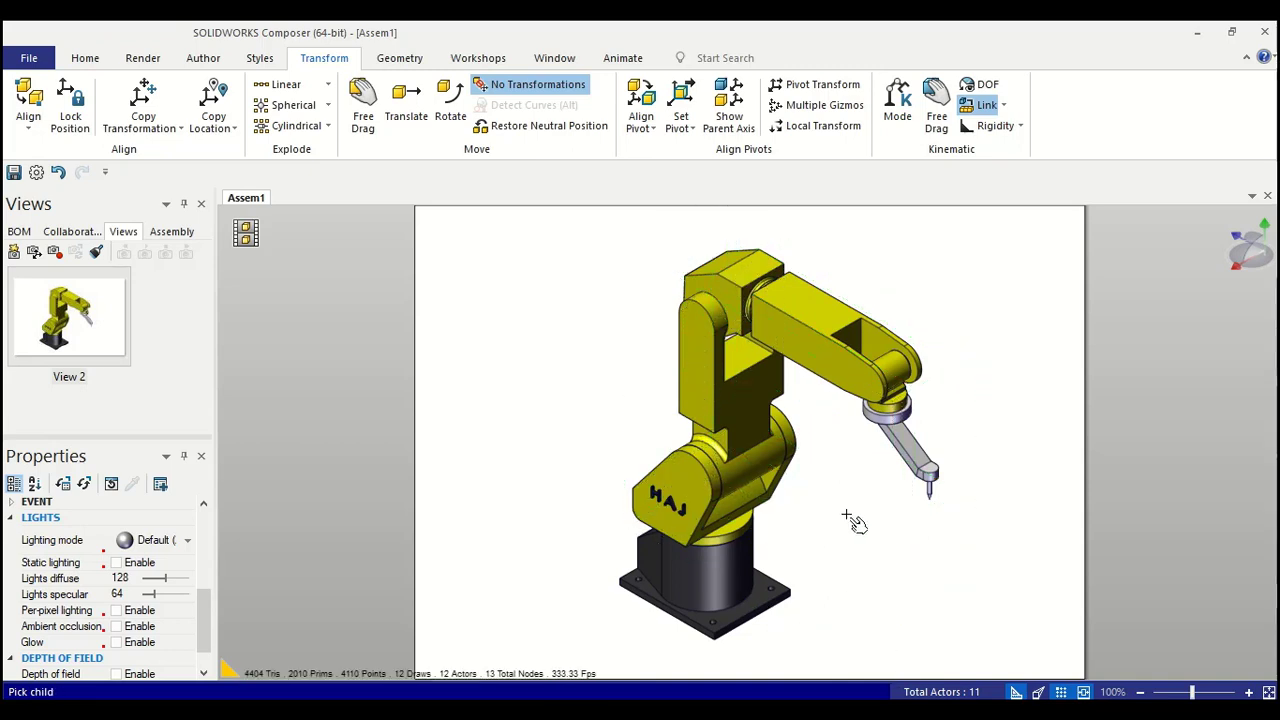
{"action": "key", "text": "Escape"}
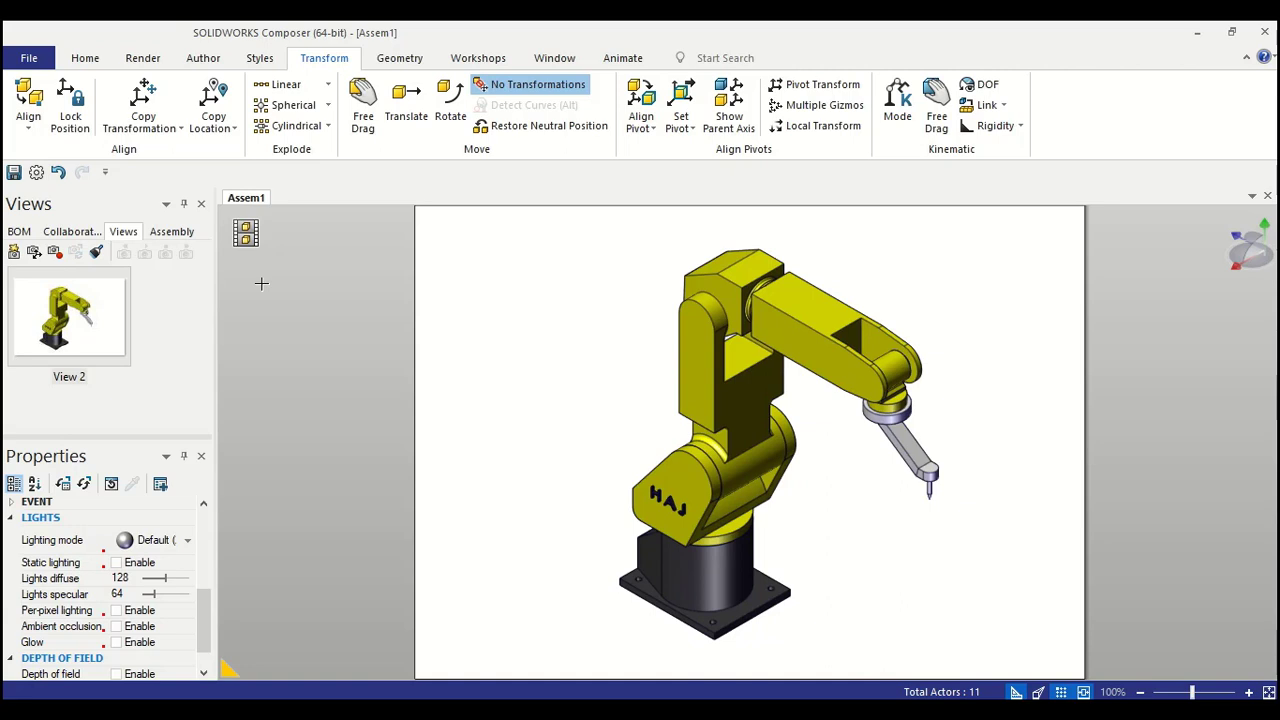
{"action": "left_click", "coordinate": [175, 240]}
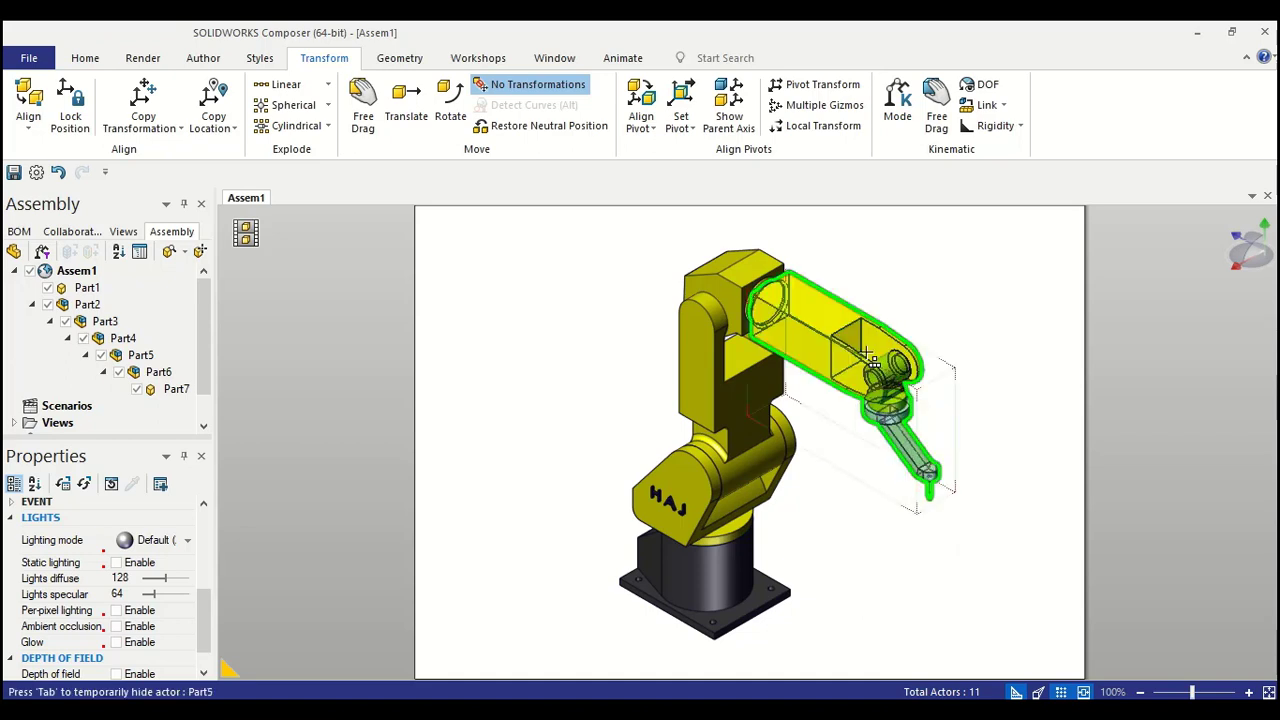
Step: Turn on Multiple Gizmos and select the whole robot to display every part's pivot gizmo
{"action": "left_click", "coordinate": [812, 105]}
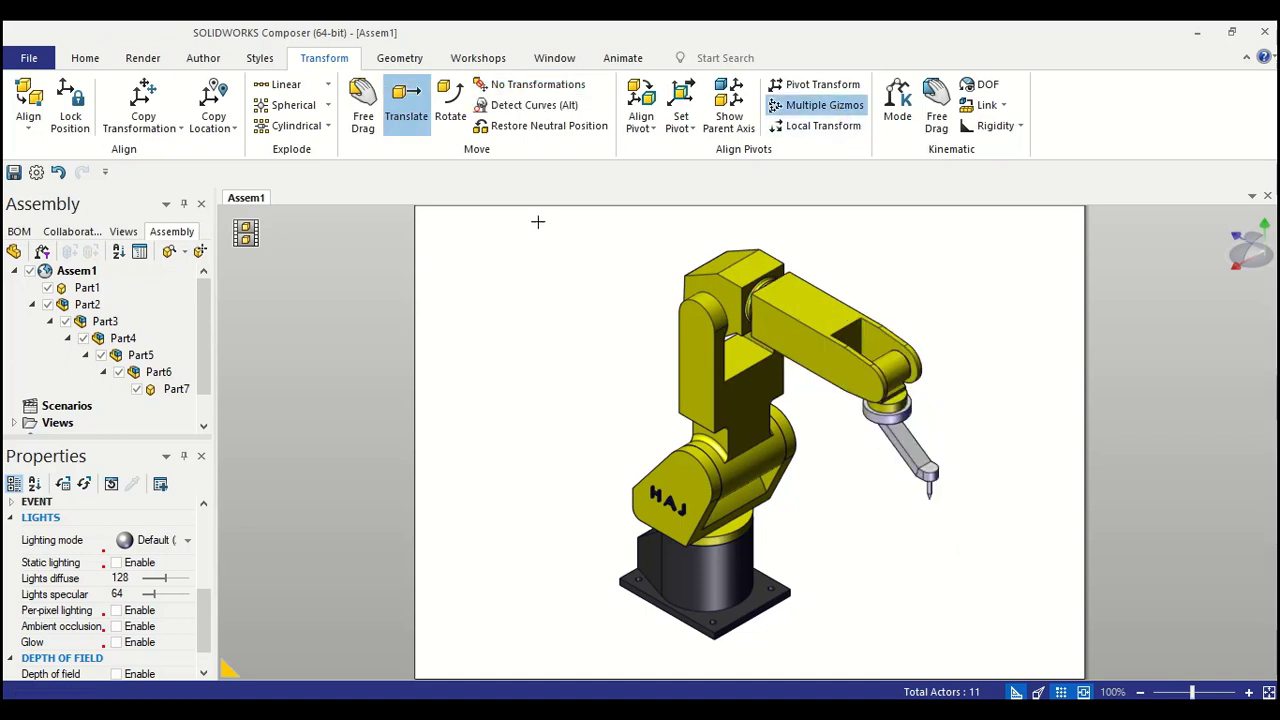
{"action": "left_click_drag", "start_coordinate": [538, 222], "coordinate": [1019, 653]}
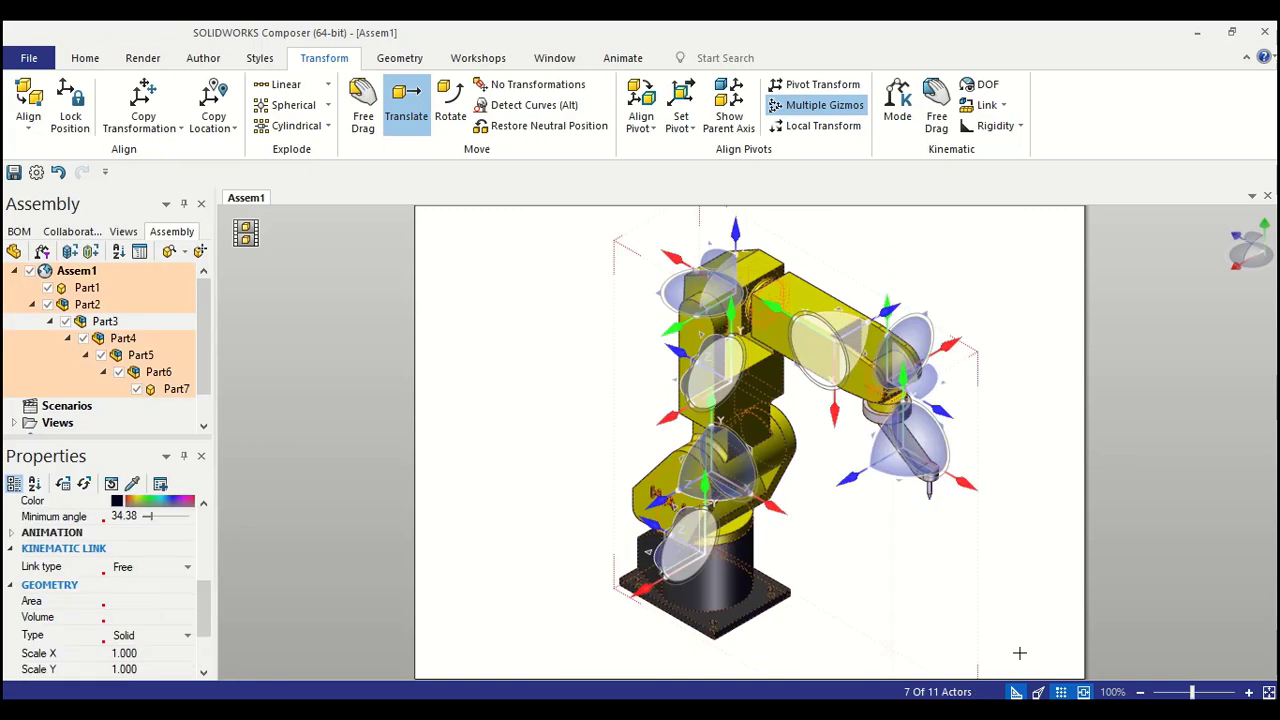
{"action": "left_click", "coordinate": [886, 569]}
Step: Set Part7's pivot on the axis of its circular flange at the wrist
{"action": "left_click", "coordinate": [905, 445]}
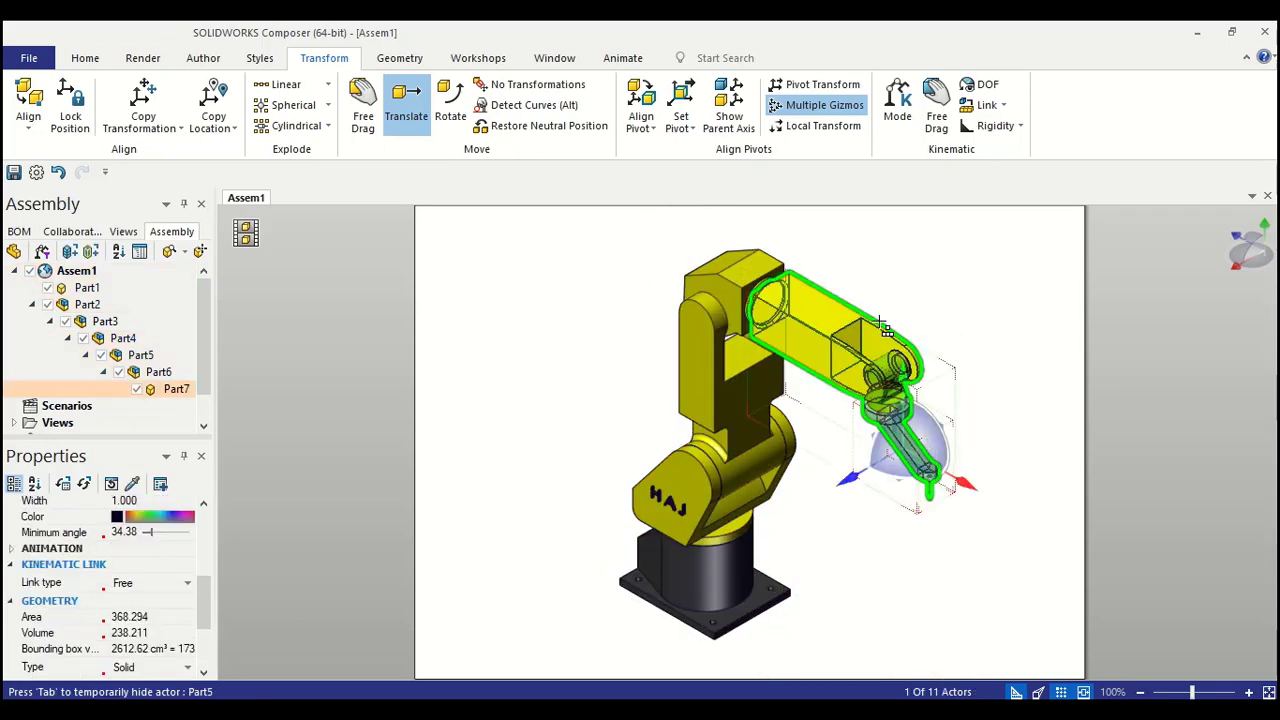
{"action": "left_click", "coordinate": [697, 136]}
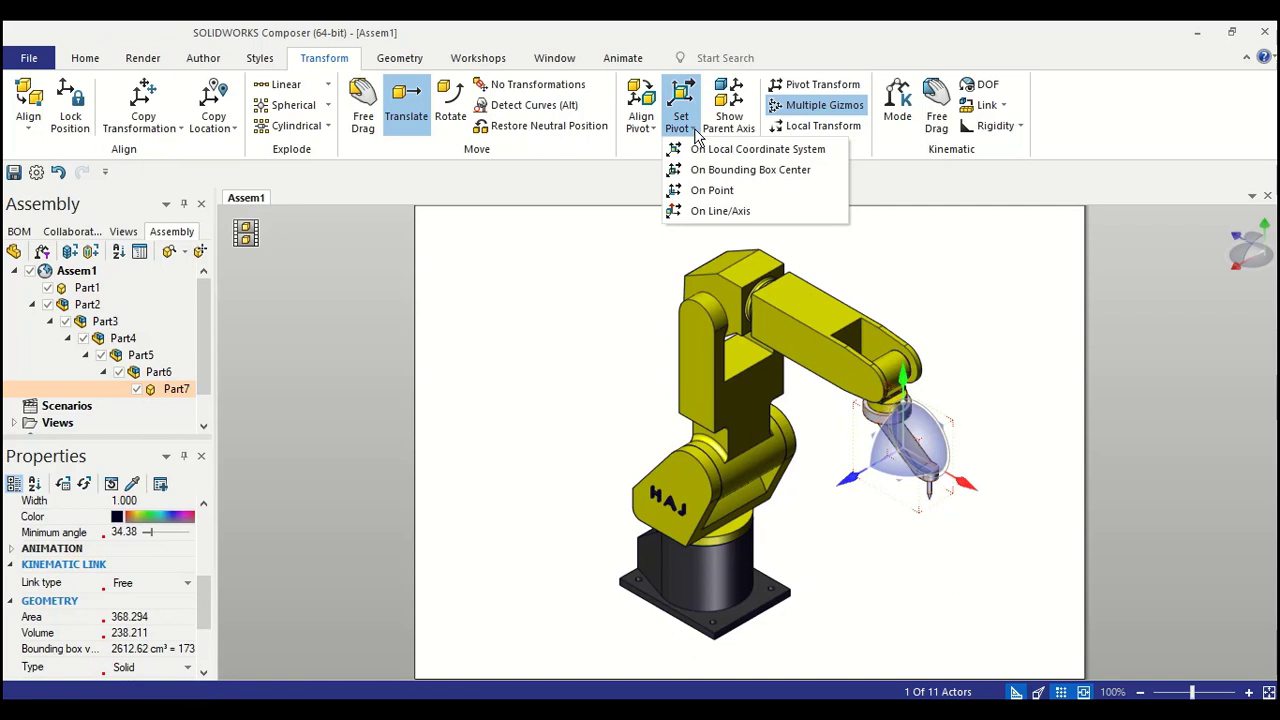
{"action": "left_click", "coordinate": [716, 210]}
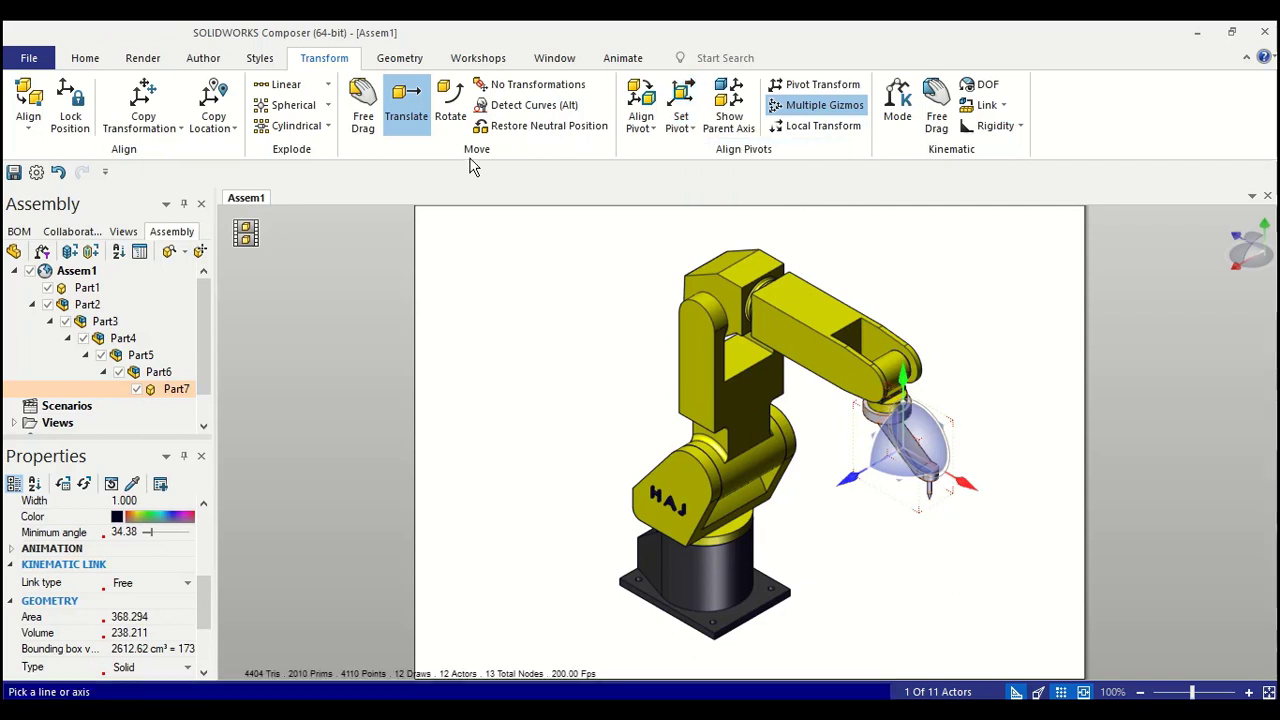
{"action": "left_click", "coordinate": [406, 100]}
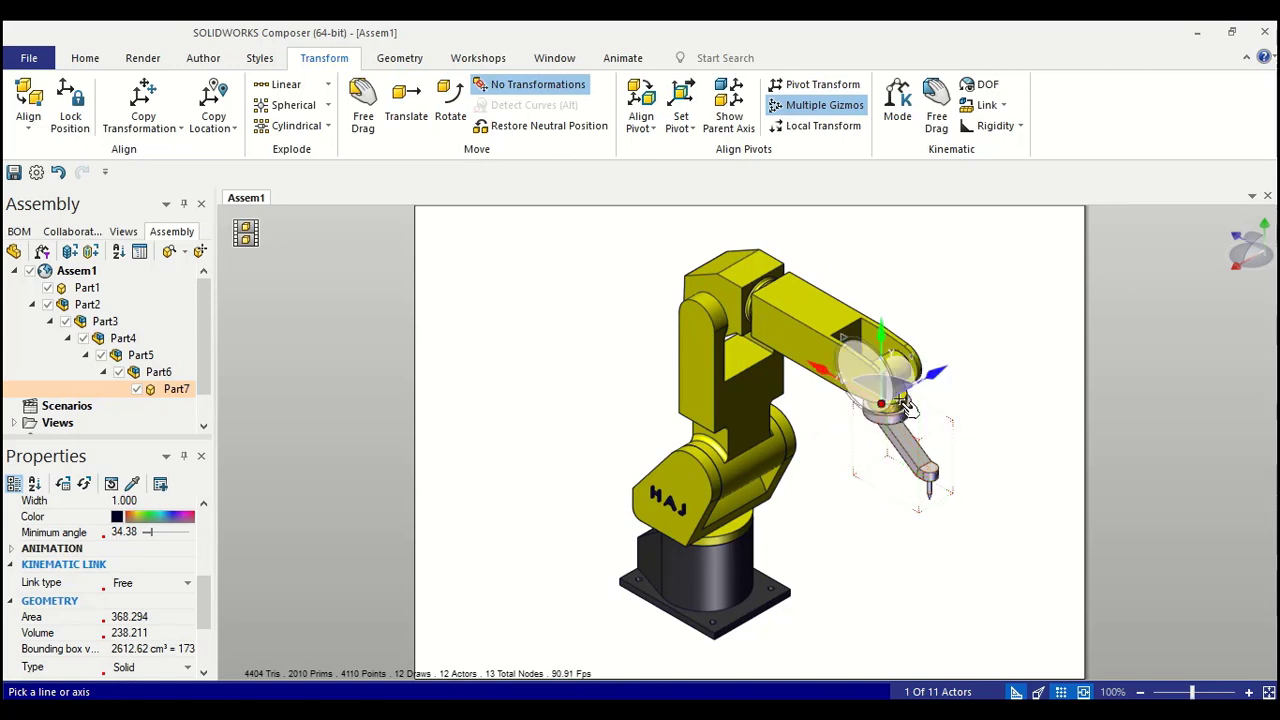
{"action": "left_click", "coordinate": [905, 405]}
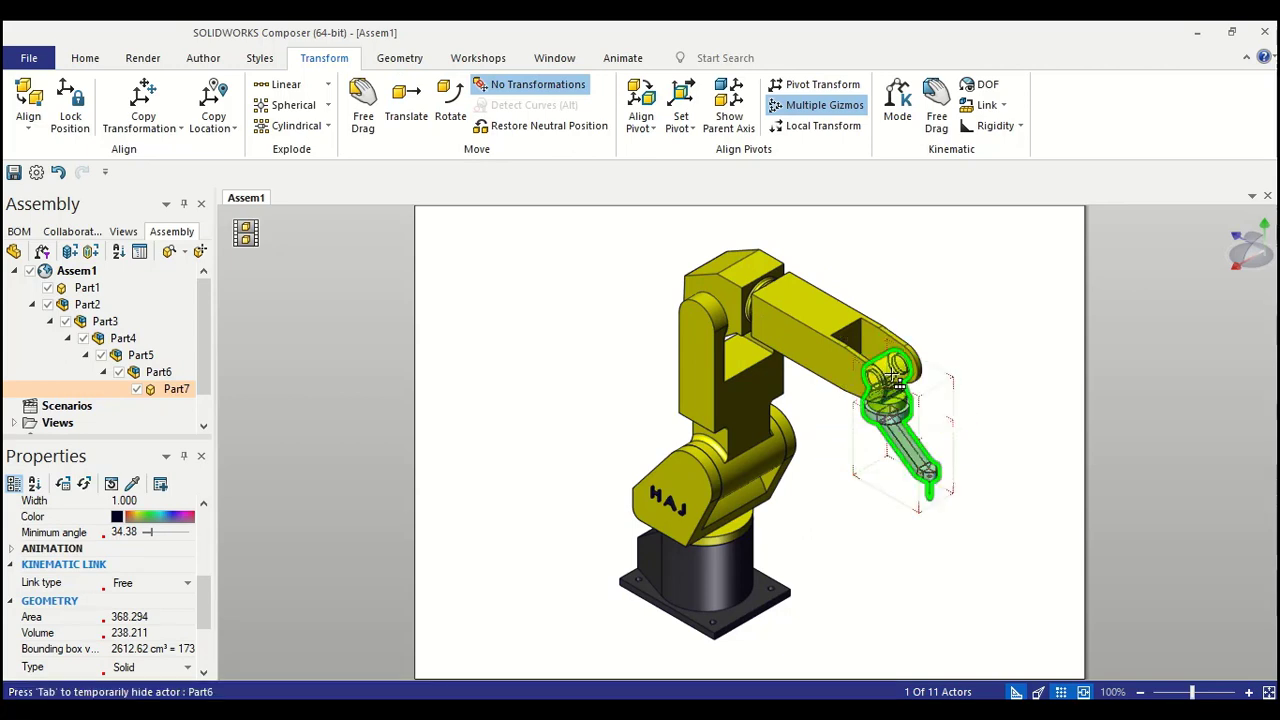
Step: Set the pivots of Part6 and Part5 on the line or axis of their respective joints
{"action": "left_click", "coordinate": [681, 115]}
{"action": "left_click", "coordinate": [720, 211]}
{"action": "left_click", "coordinate": [890, 375]}
{"action": "left_click", "coordinate": [681, 115]}
{"action": "left_click", "coordinate": [720, 211]}
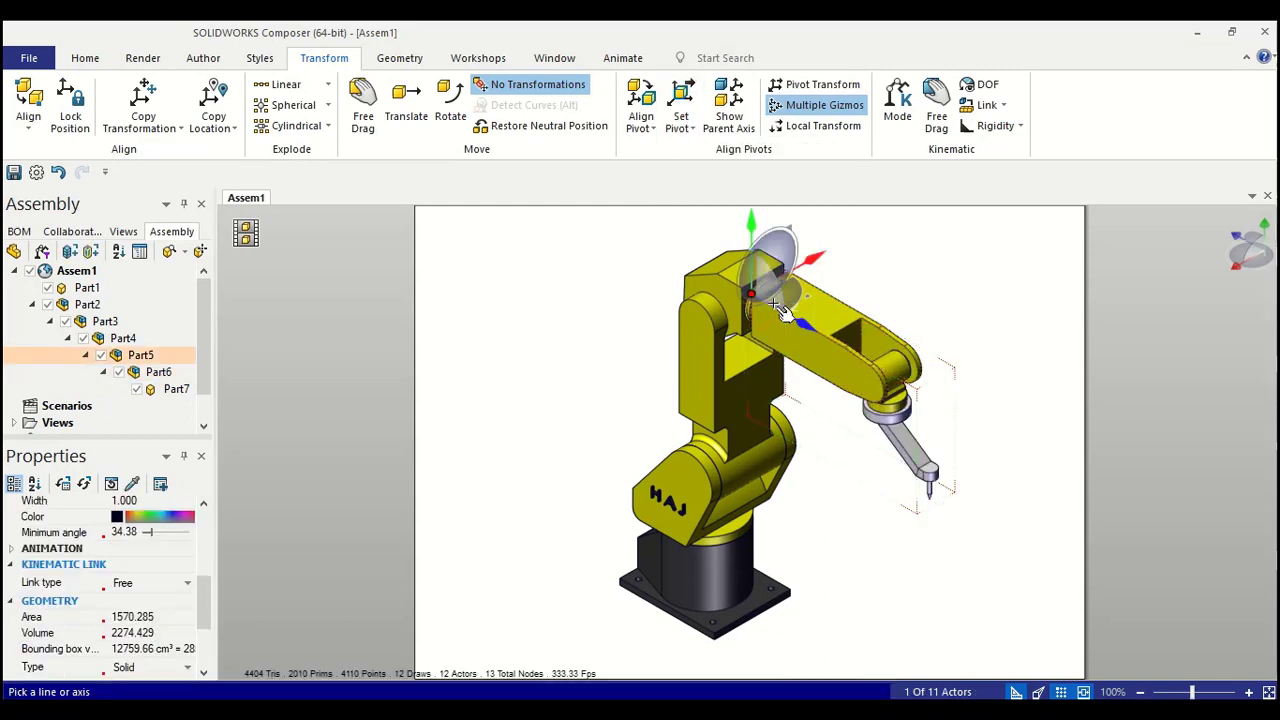
{"action": "left_click", "coordinate": [735, 285]}
Step: Set the pivots of Part4, Part3 and Part2 on their joints' rotation axes and clear the selection
{"action": "left_click", "coordinate": [681, 115]}
{"action": "left_click", "coordinate": [720, 211]}
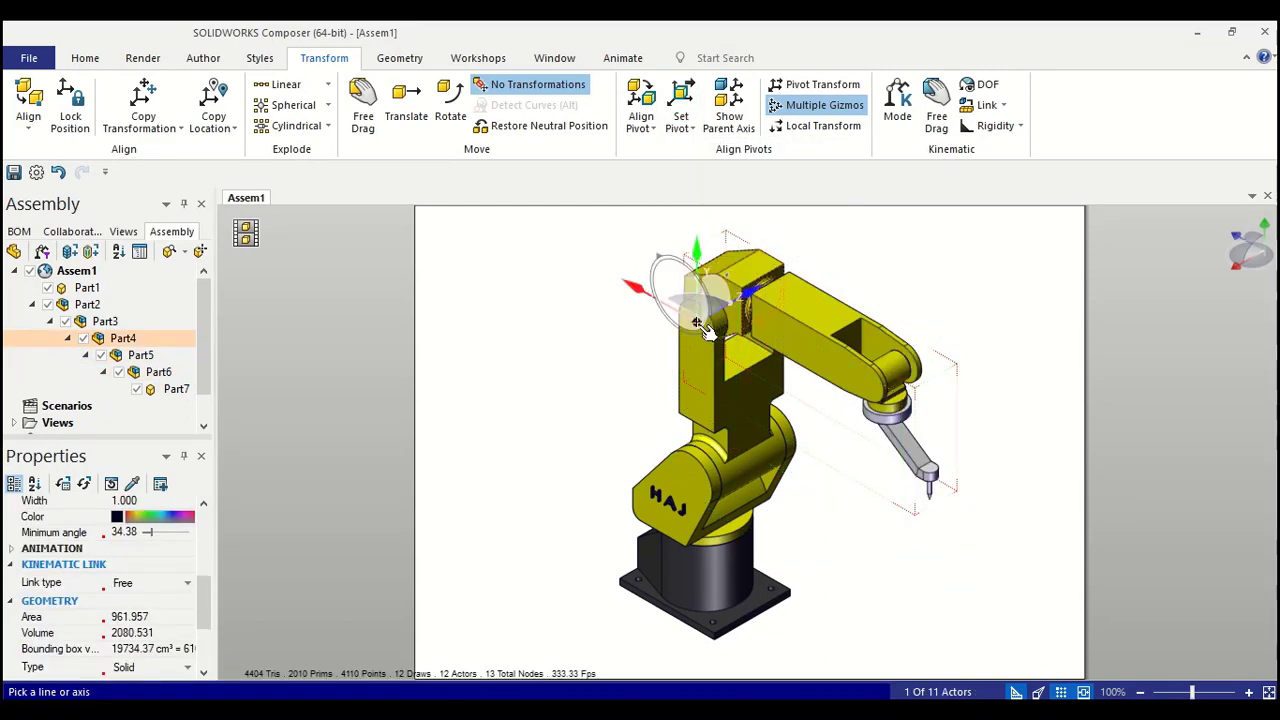
{"action": "left_click", "coordinate": [725, 290]}
{"action": "left_click", "coordinate": [681, 115]}
{"action": "left_click", "coordinate": [720, 211]}
{"action": "left_click", "coordinate": [725, 300]}
{"action": "left_click", "coordinate": [681, 100]}
{"action": "left_click", "coordinate": [816, 531]}
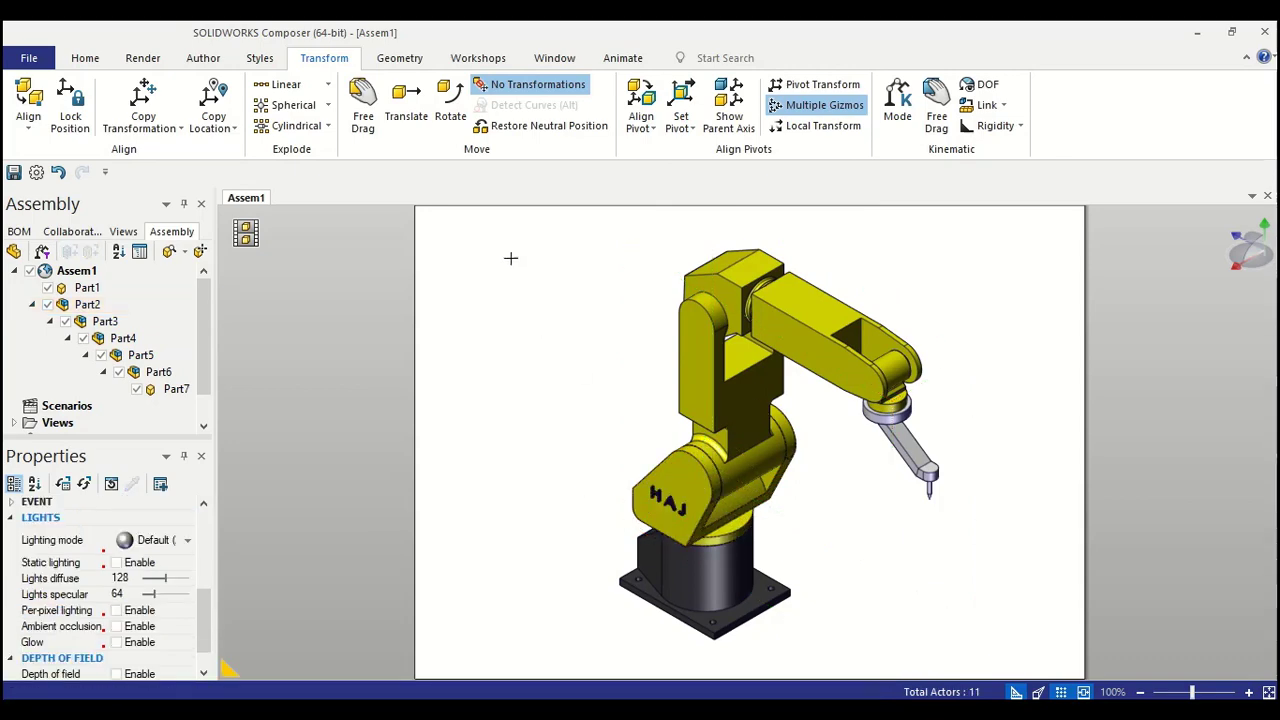
Step: Select the whole robot with Multiple Gizmos on and align all parts' pivots to one common orientation
{"action": "left_click_drag", "start_coordinate": [505, 231], "coordinate": [973, 652]}
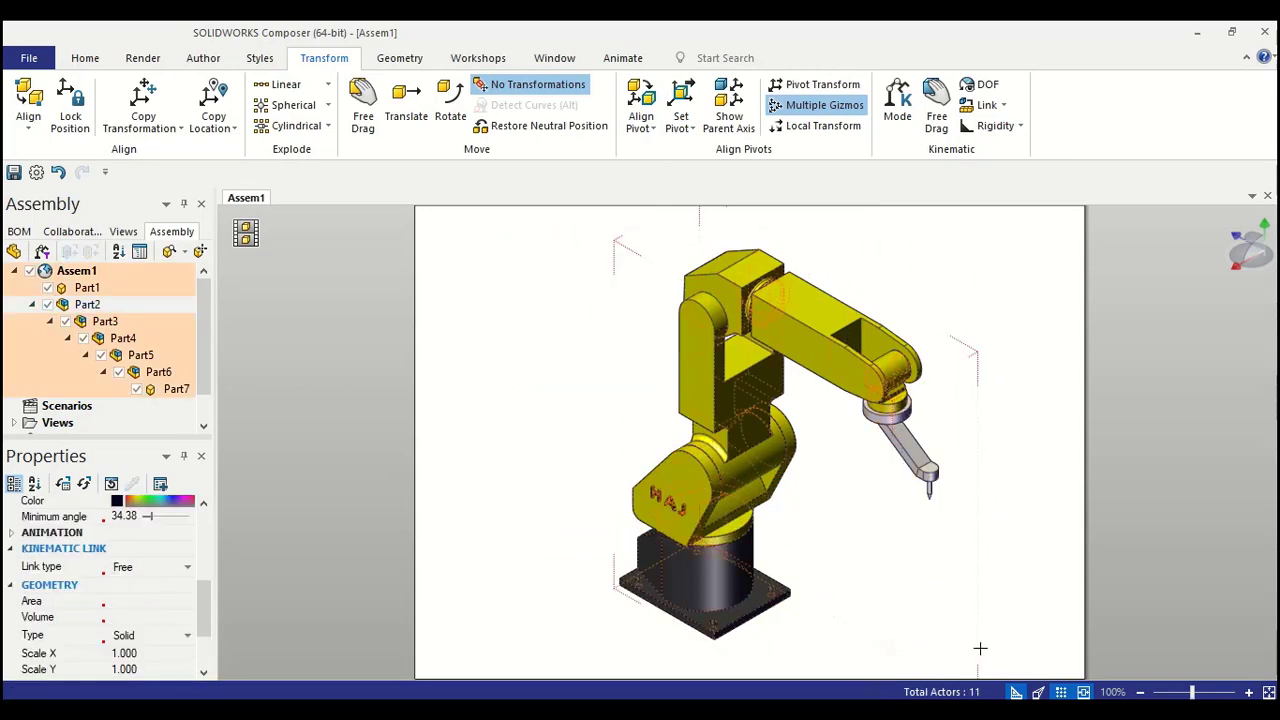
{"action": "left_click", "coordinate": [843, 126]}
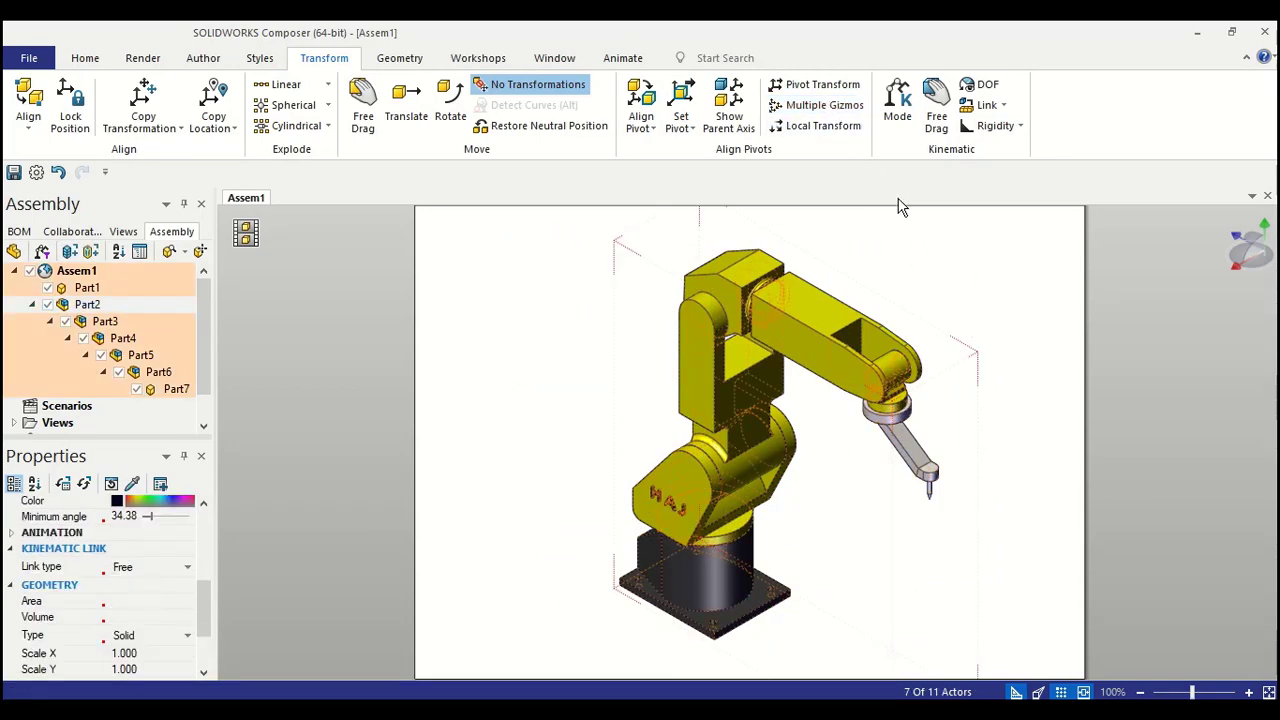
{"action": "left_click", "coordinate": [864, 108]}
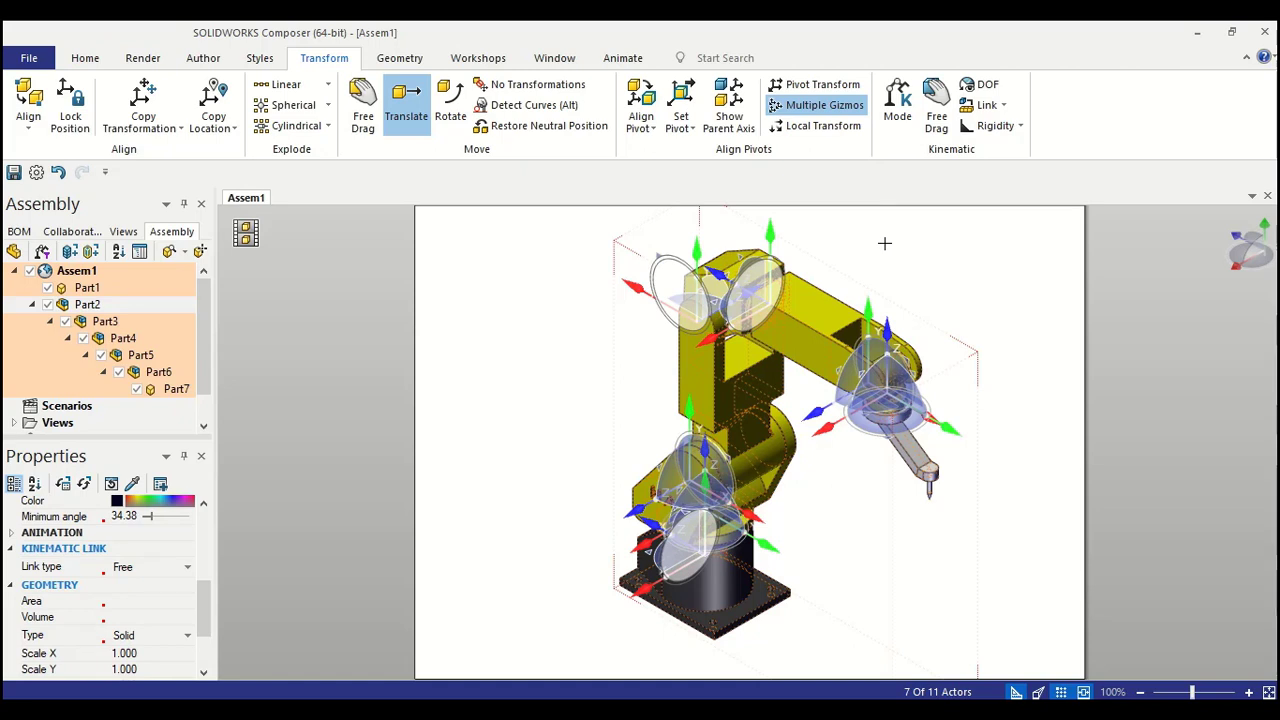
{"action": "left_click", "coordinate": [646, 125]}
{"action": "left_click", "coordinate": [660, 194]}
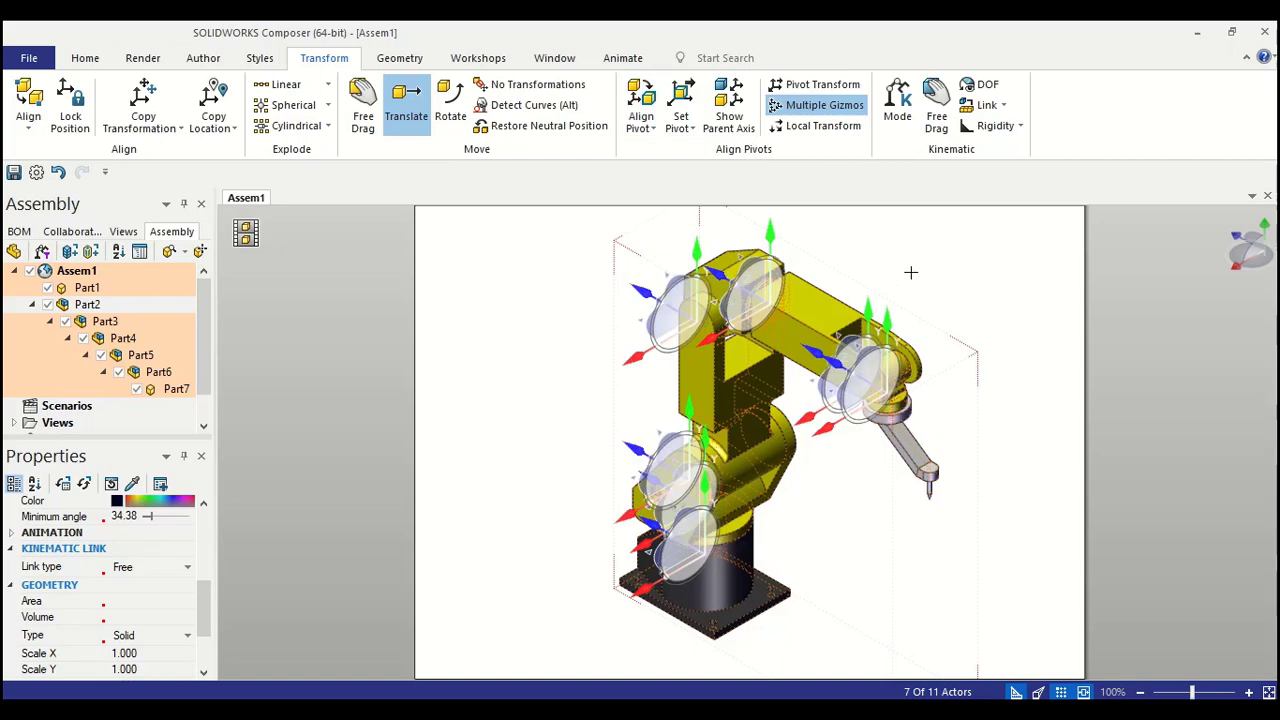
{"action": "left_click", "coordinate": [910, 272]}
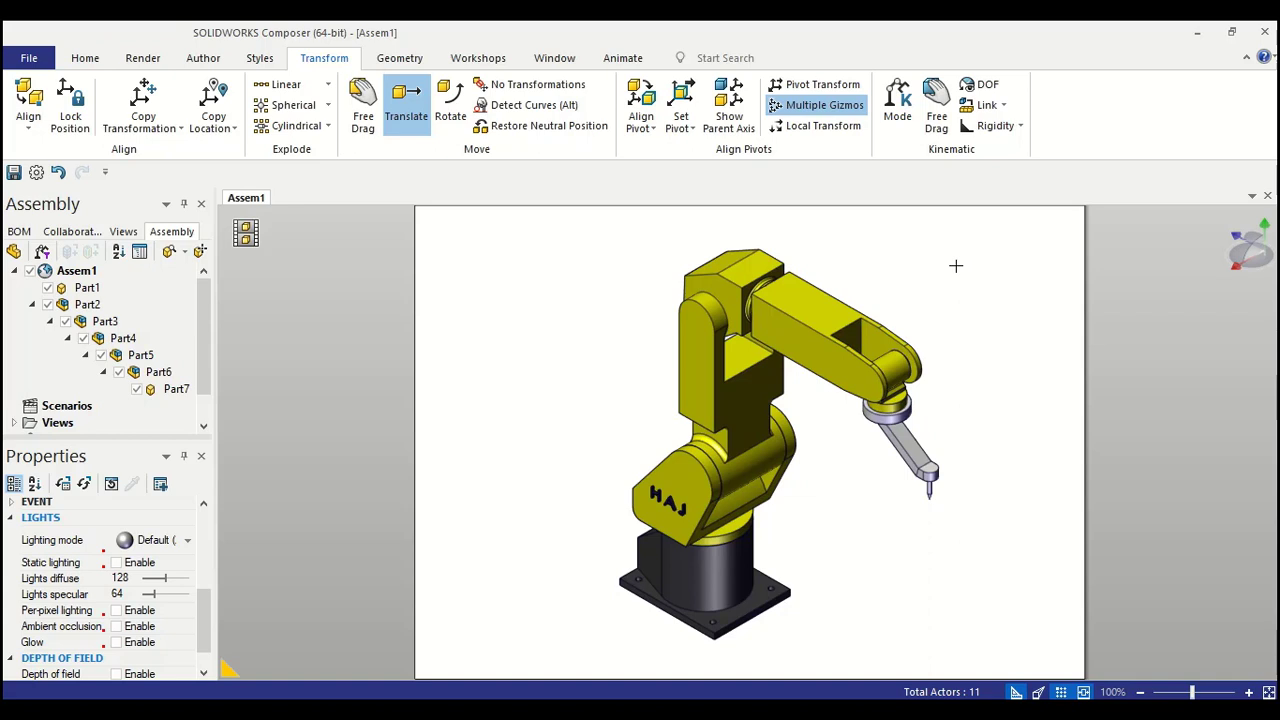
Step: Set Part7's kinematic link type to Pivot and display its degree of freedom
{"action": "left_click", "coordinate": [912, 458]}
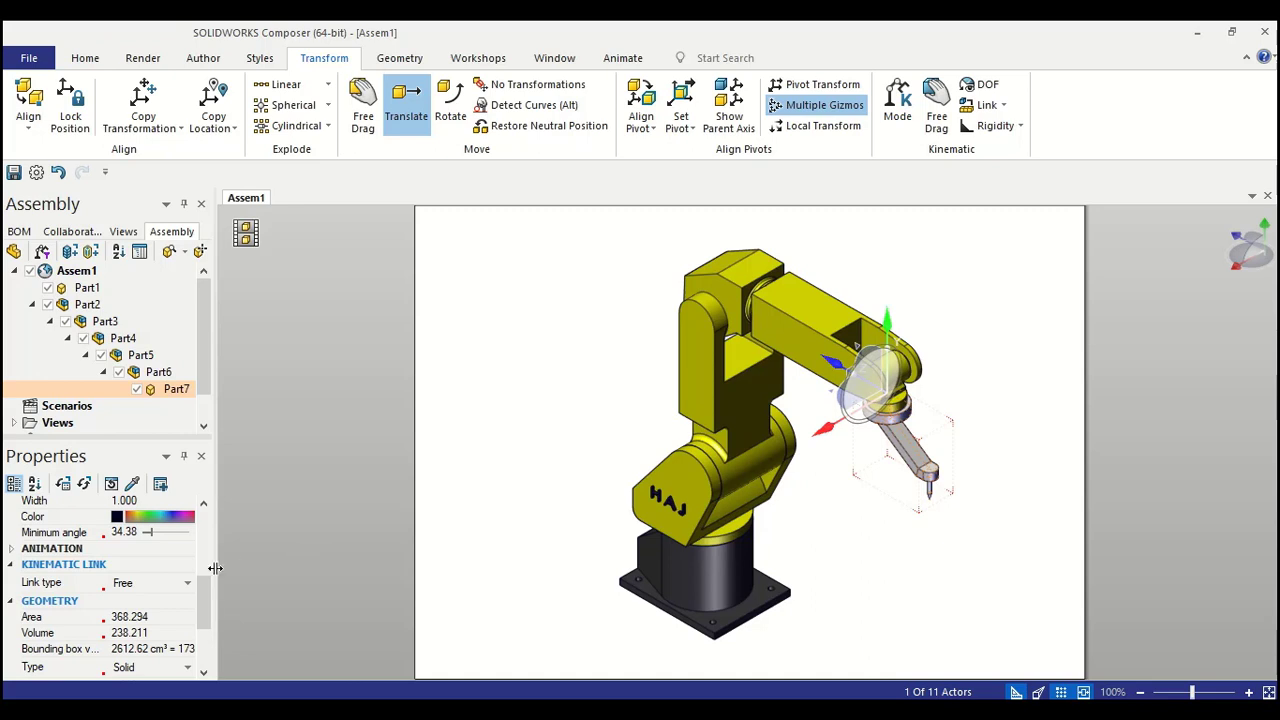
{"action": "left_click", "coordinate": [186, 583]}
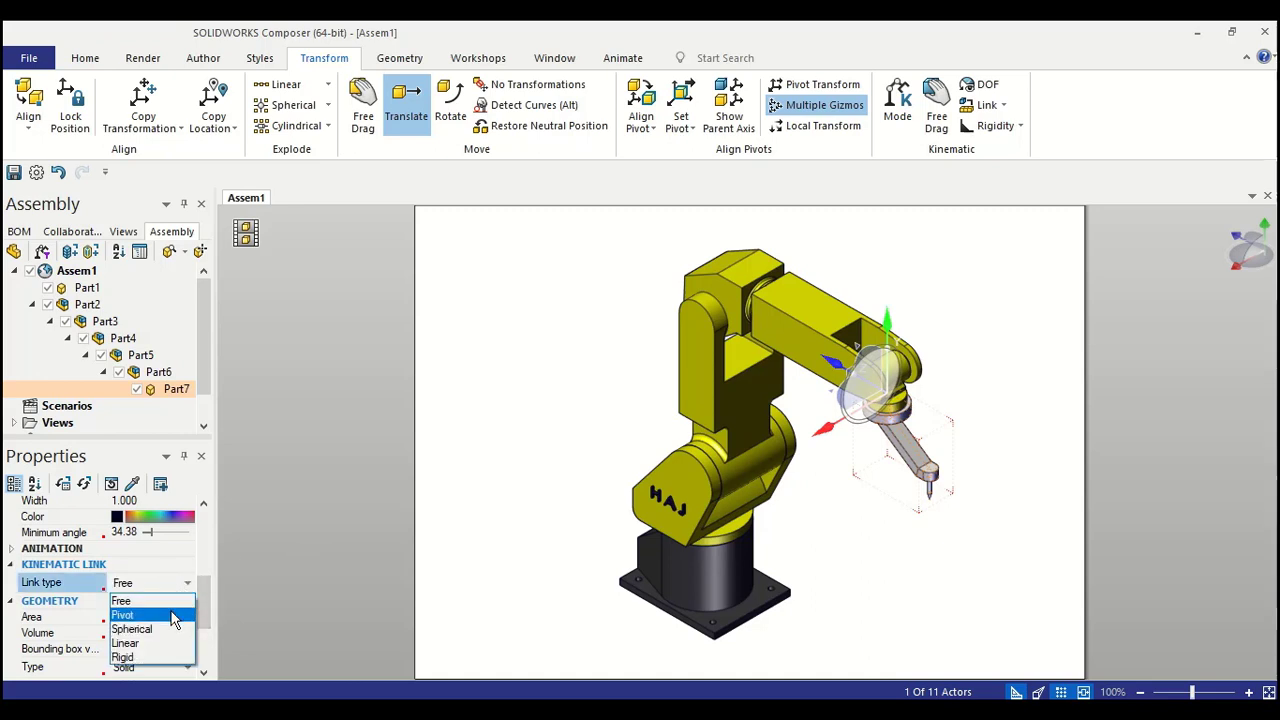
{"action": "left_click", "coordinate": [172, 615]}
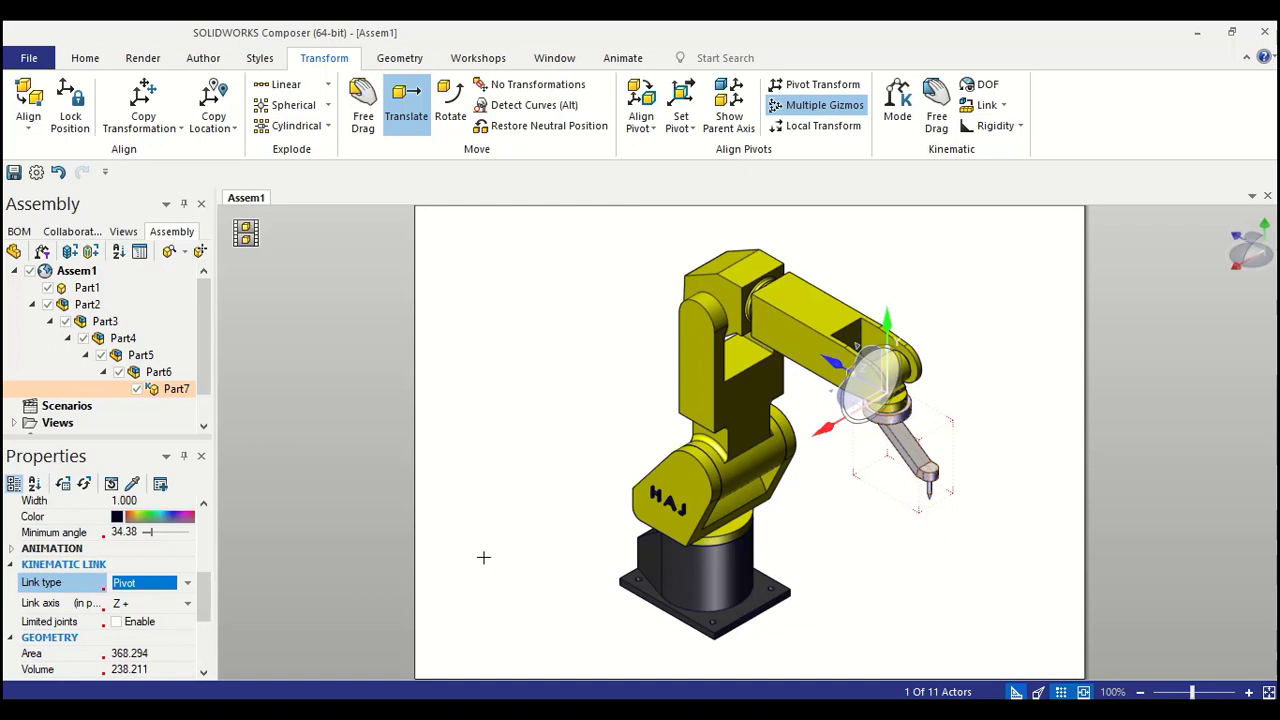
{"action": "left_click", "coordinate": [998, 92]}
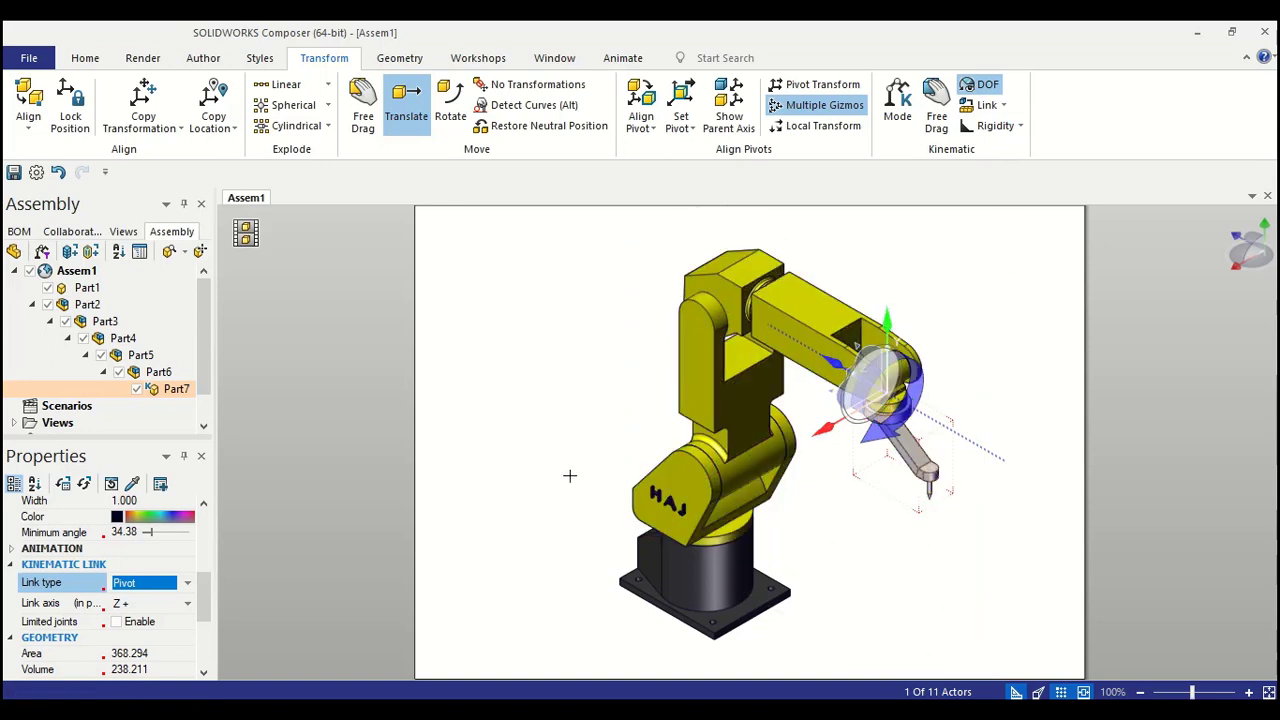
Step: Set Part7's link axis to Y+ and deselect the part
{"action": "left_click", "coordinate": [180, 604]}
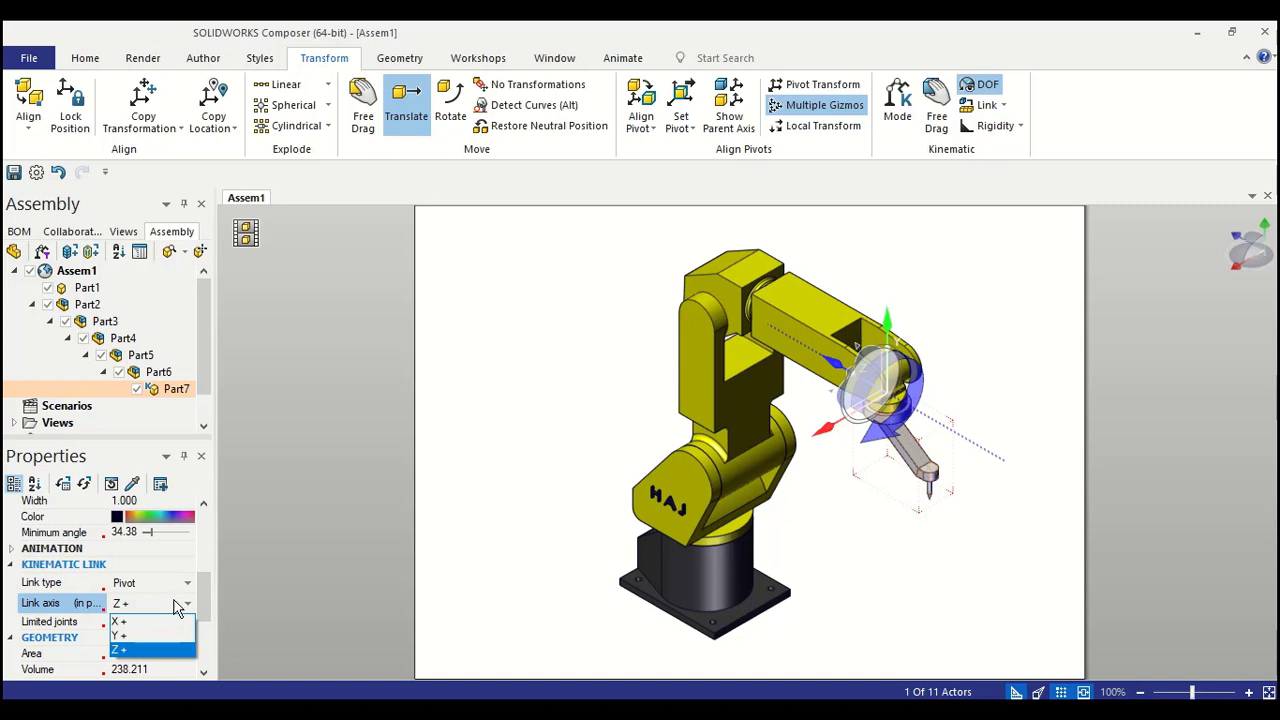
{"action": "left_click", "coordinate": [167, 636]}
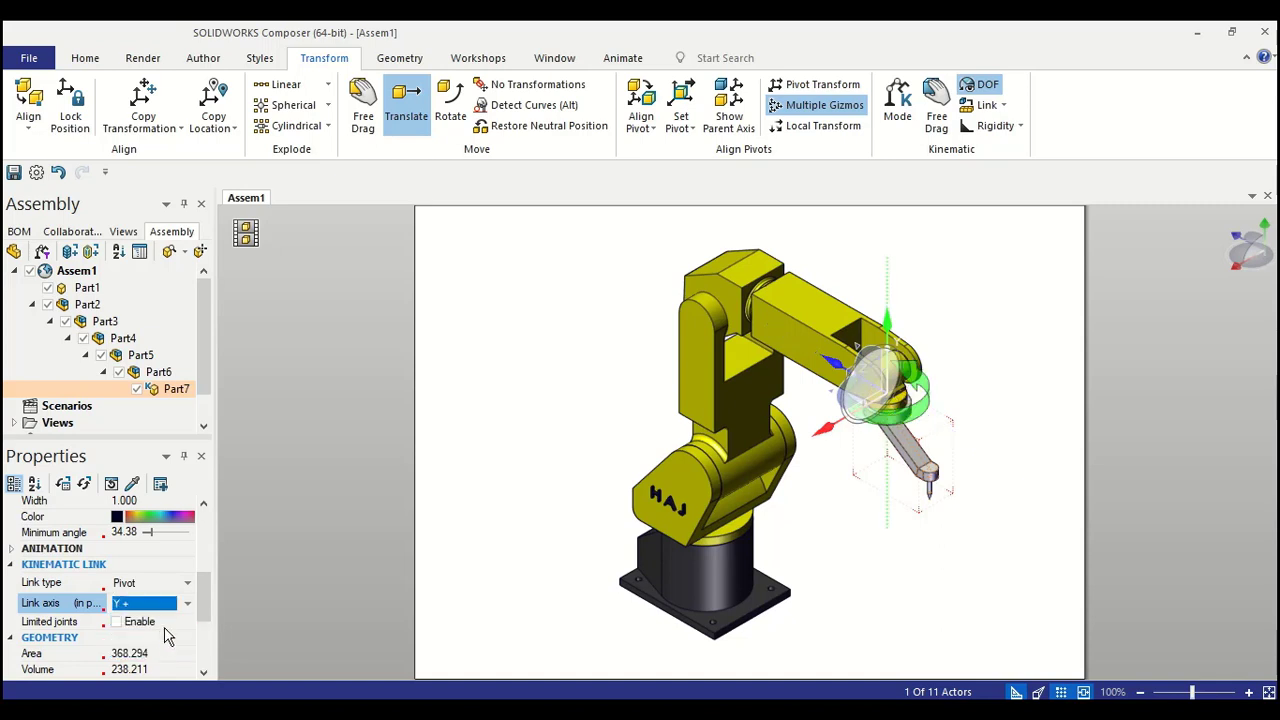
{"action": "left_click", "coordinate": [438, 546]}
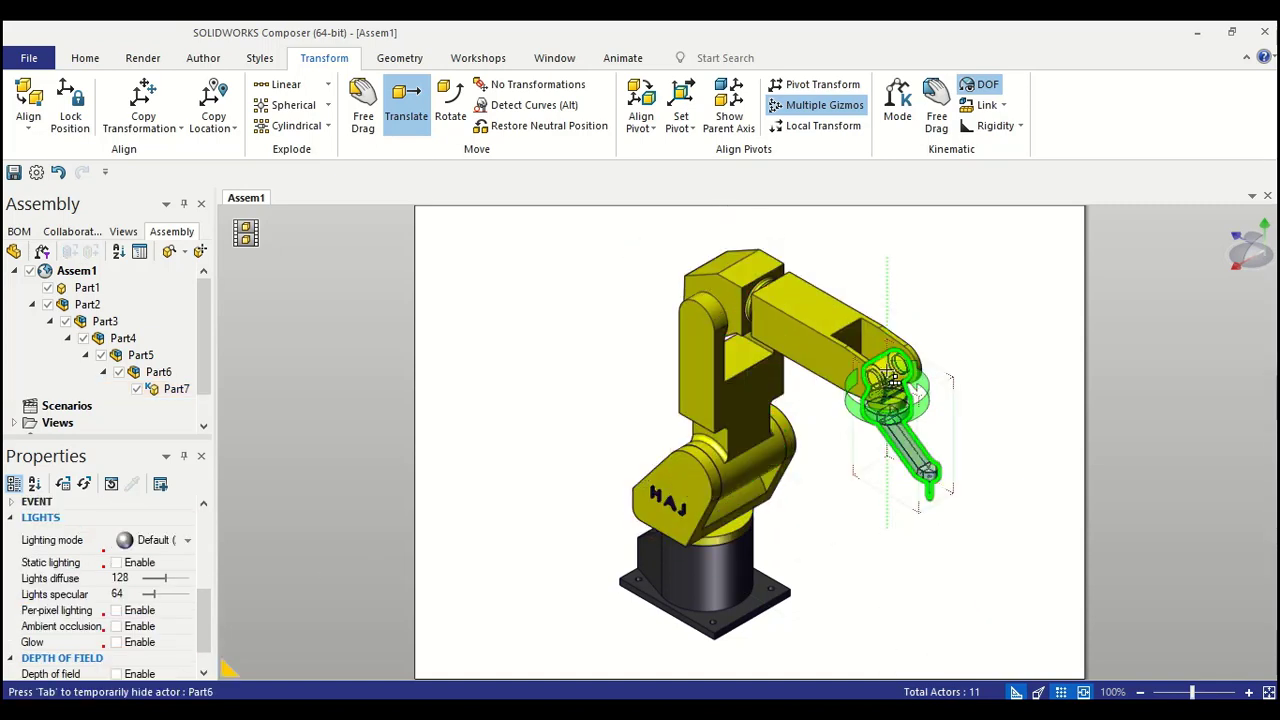
Step: Set Part6's kinematic link type to Pivot with link axis X+
{"action": "left_click", "coordinate": [892, 378]}
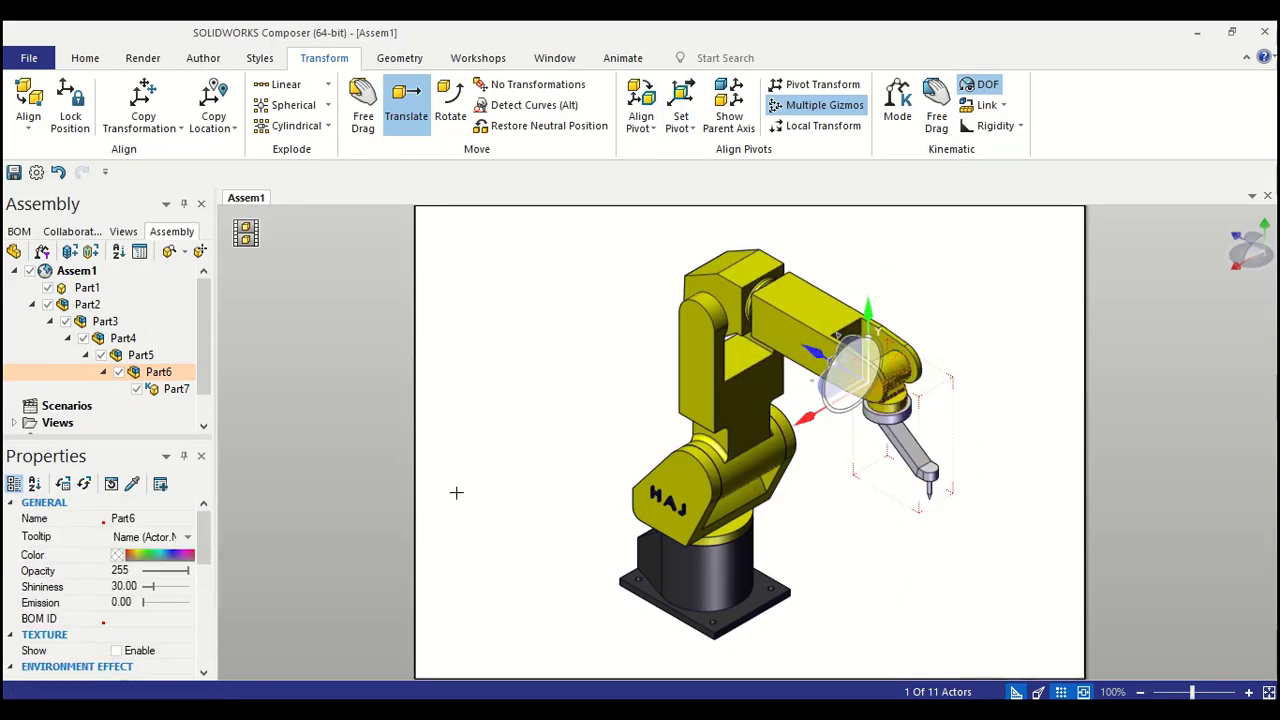
{"action": "mouse_move", "coordinate": [203, 545]}
{"action": "left_mouse_down"}
{"action": "mouse_move", "coordinate": [200, 595]}
{"action": "mouse_move", "coordinate": [200, 540]}
{"action": "left_mouse_up"}
{"action": "left_click", "coordinate": [150, 568]}
{"action": "left_click", "coordinate": [130, 586]}
{"action": "left_click", "coordinate": [187, 589]}
{"action": "left_click", "coordinate": [130, 606]}
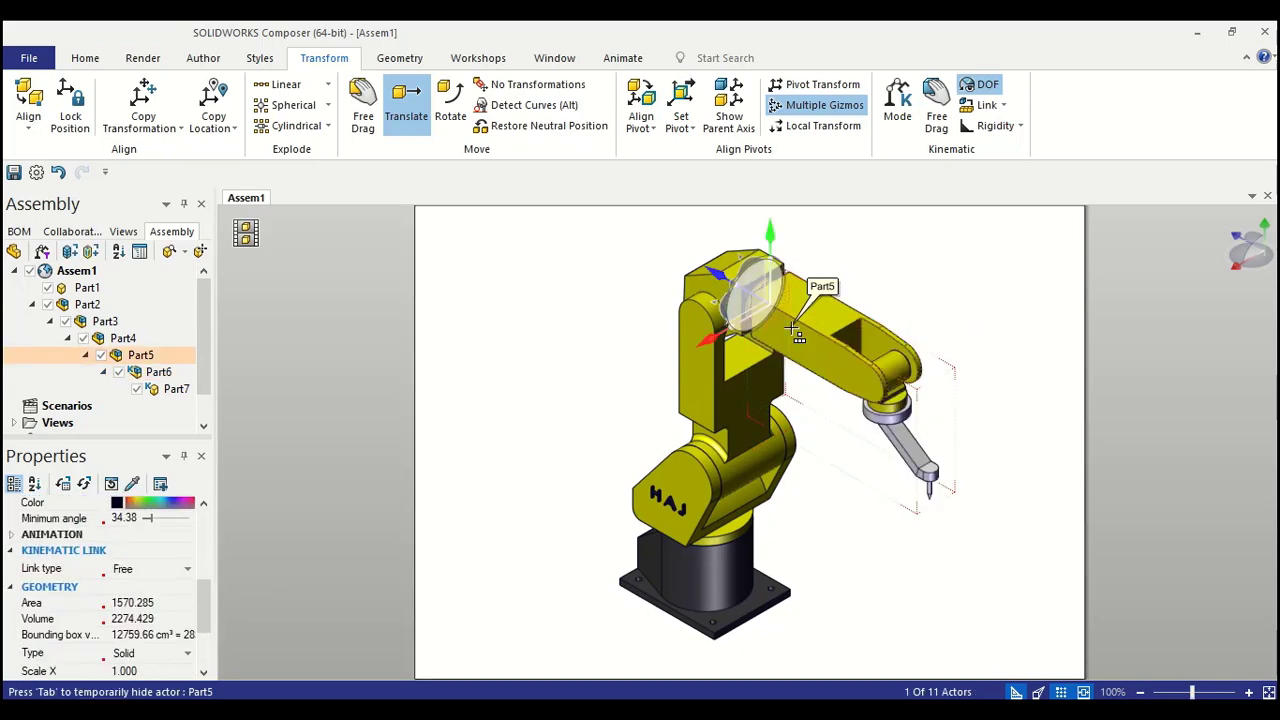
Step: Set Part5, Part4, Part3 and Part2 to Pivot kinematic links about their joint axes, using link axis Y+ for Part2
{"action": "left_click", "coordinate": [700, 290]}
{"action": "left_click", "coordinate": [150, 590]}
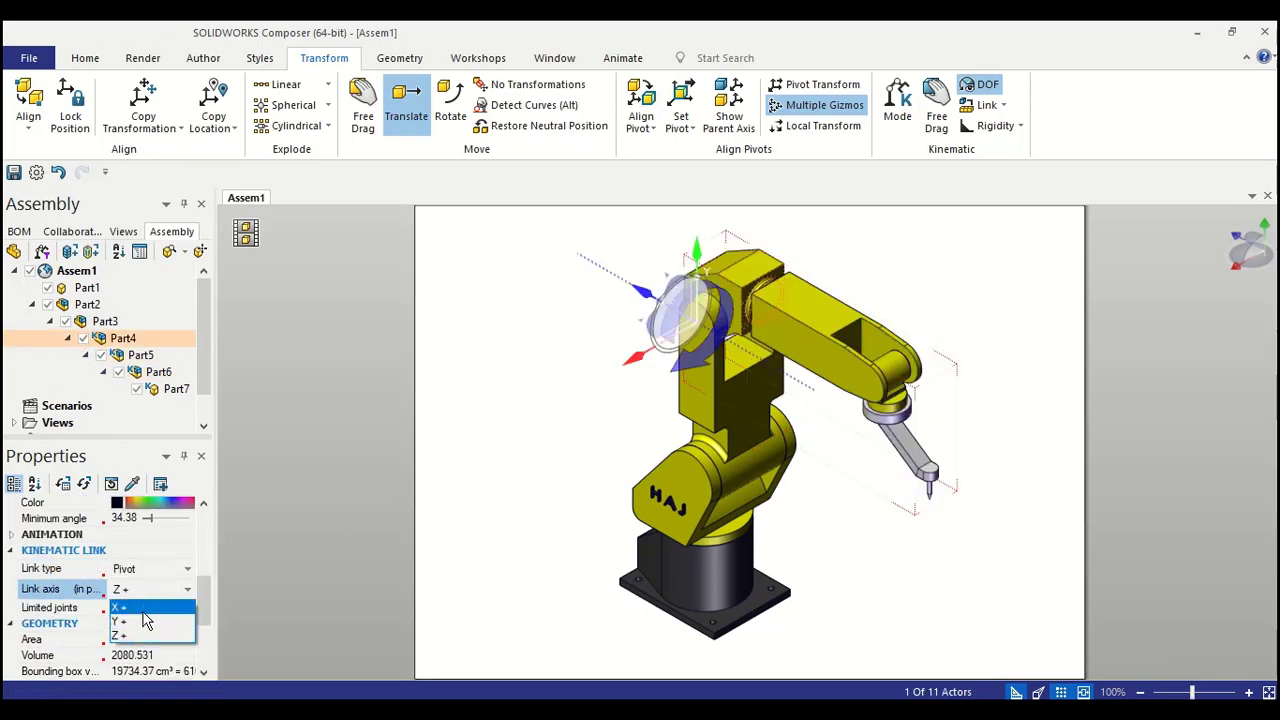
{"action": "left_click", "coordinate": [655, 470]}
{"action": "left_click", "coordinate": [150, 568]}
{"action": "left_click", "coordinate": [125, 600]}
{"action": "left_click", "coordinate": [150, 590]}
{"action": "left_click", "coordinate": [148, 608]}
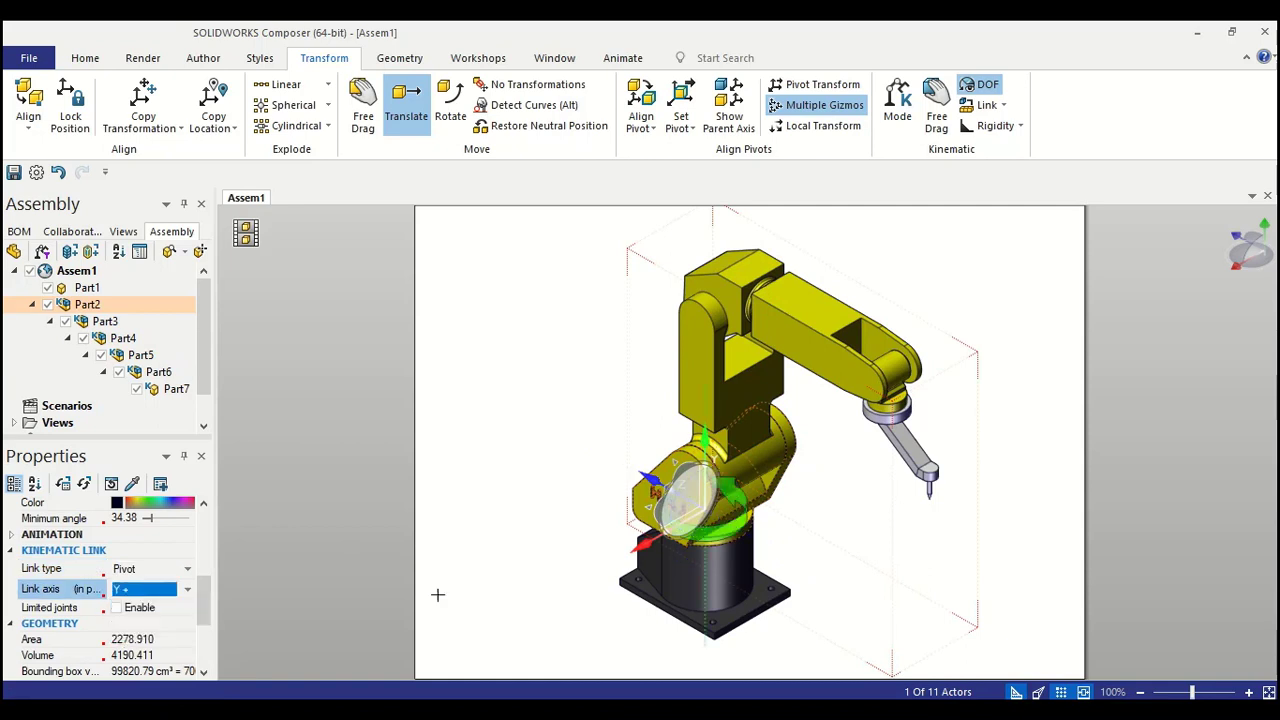
Step: Deselect Part2 and show the animation timeline
{"action": "left_click", "coordinate": [1040, 360]}
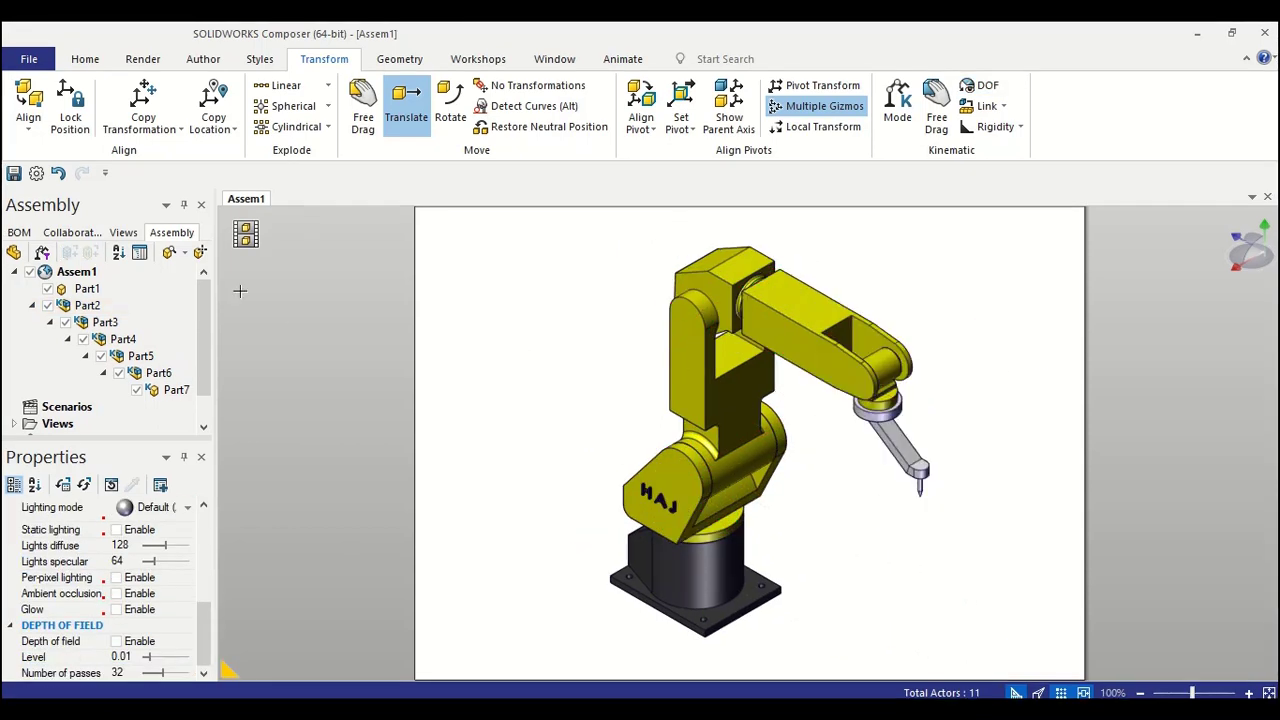
{"action": "left_click", "coordinate": [88, 60]}
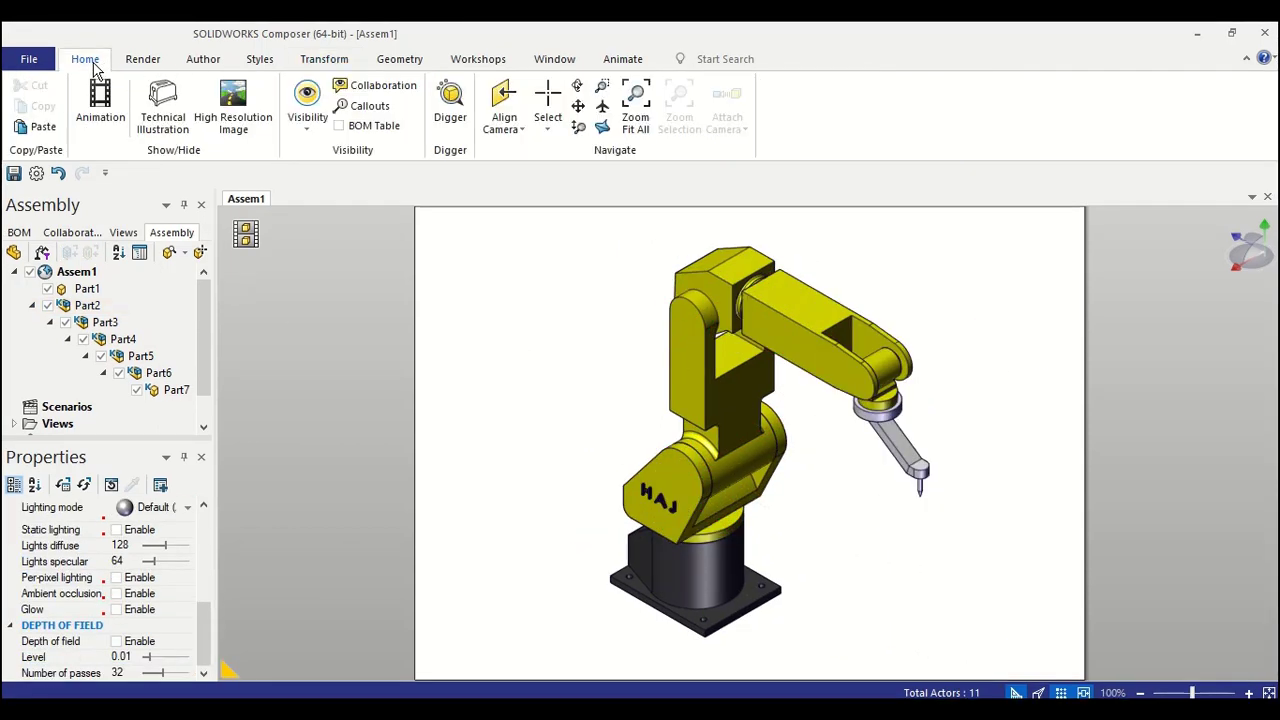
{"action": "left_click", "coordinate": [98, 105]}
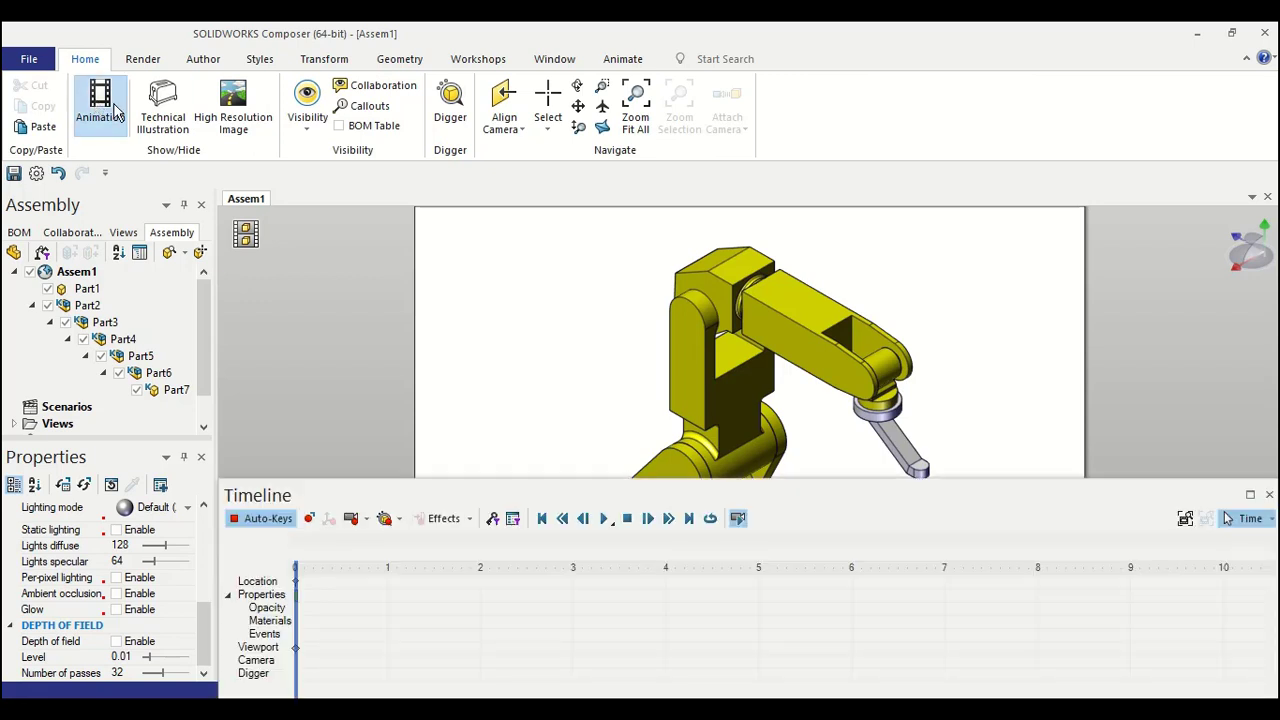
Step: Turn on kinematic mode with kinematic free dragging for the robot arm
{"action": "left_click", "coordinate": [324, 59]}
{"action": "left_click", "coordinate": [897, 108]}
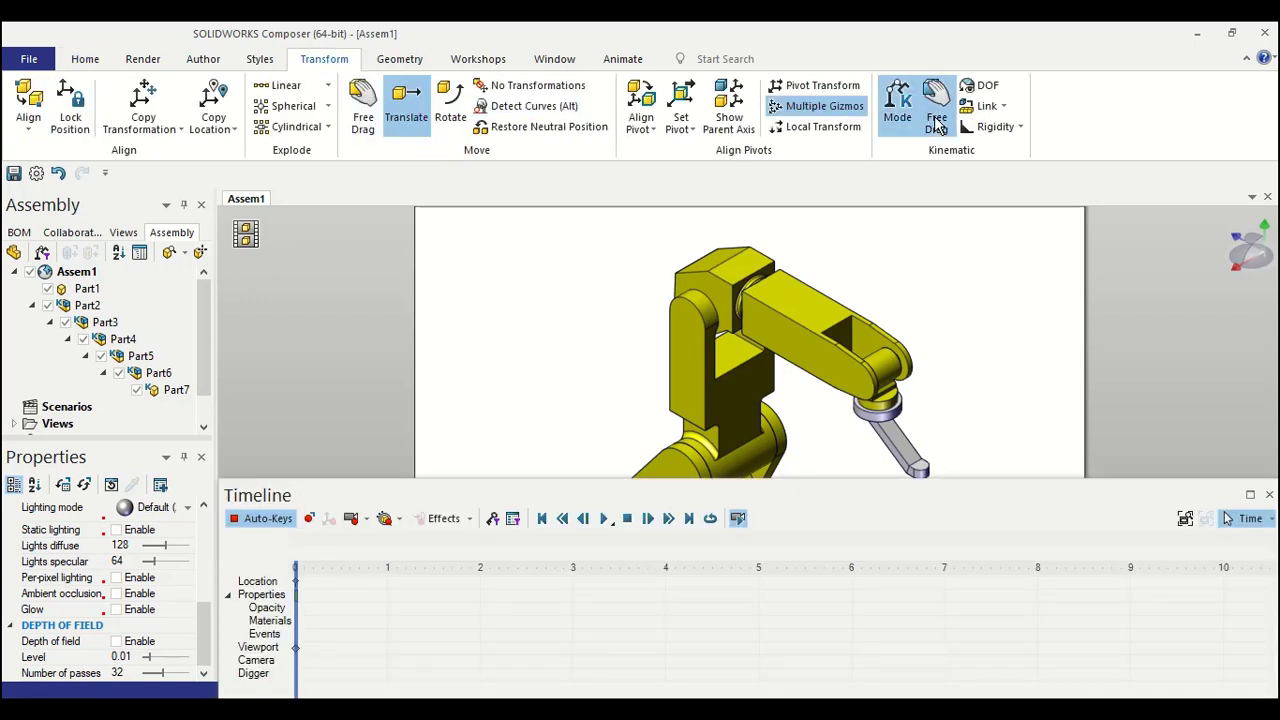
{"action": "left_click", "coordinate": [936, 108]}
Step: Create a location keyframe at 1 s on the timeline by swinging Part2 about the base
{"action": "scroll", "coordinate": [834, 422], "scroll_direction": "down", "scroll_amount": 3}
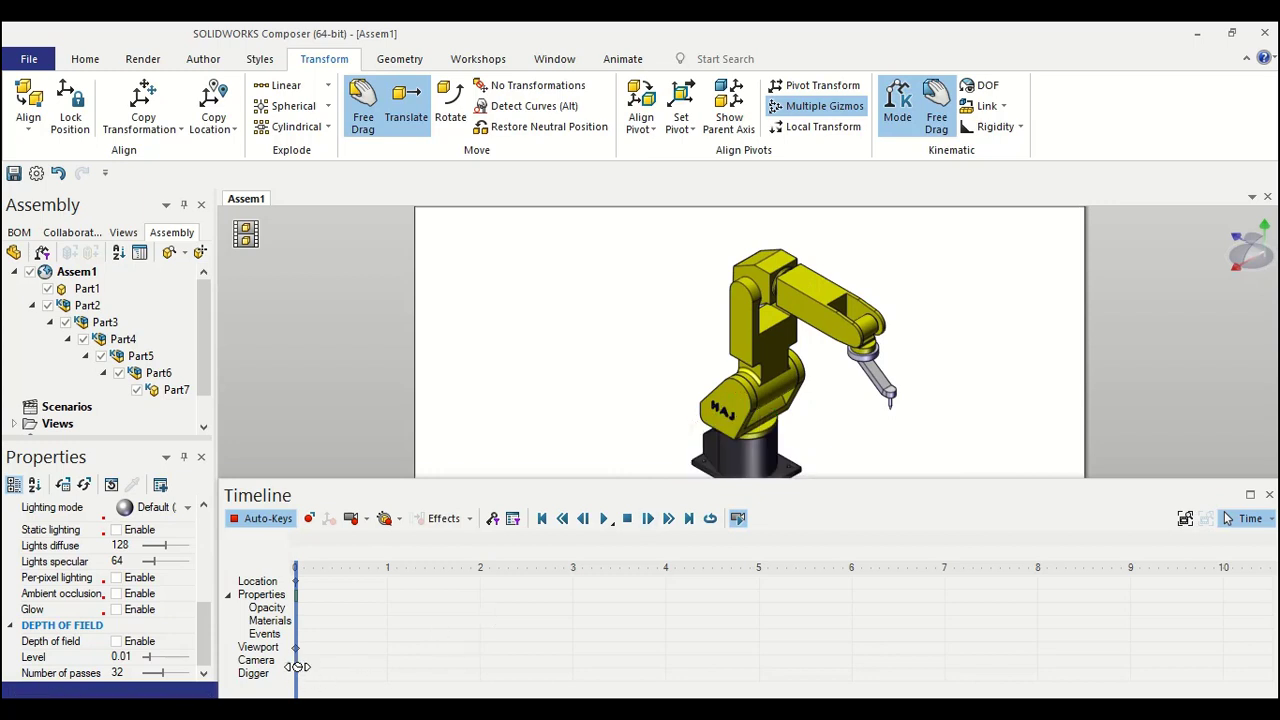
{"action": "left_click_drag", "start_coordinate": [297, 667], "coordinate": [386, 665]}
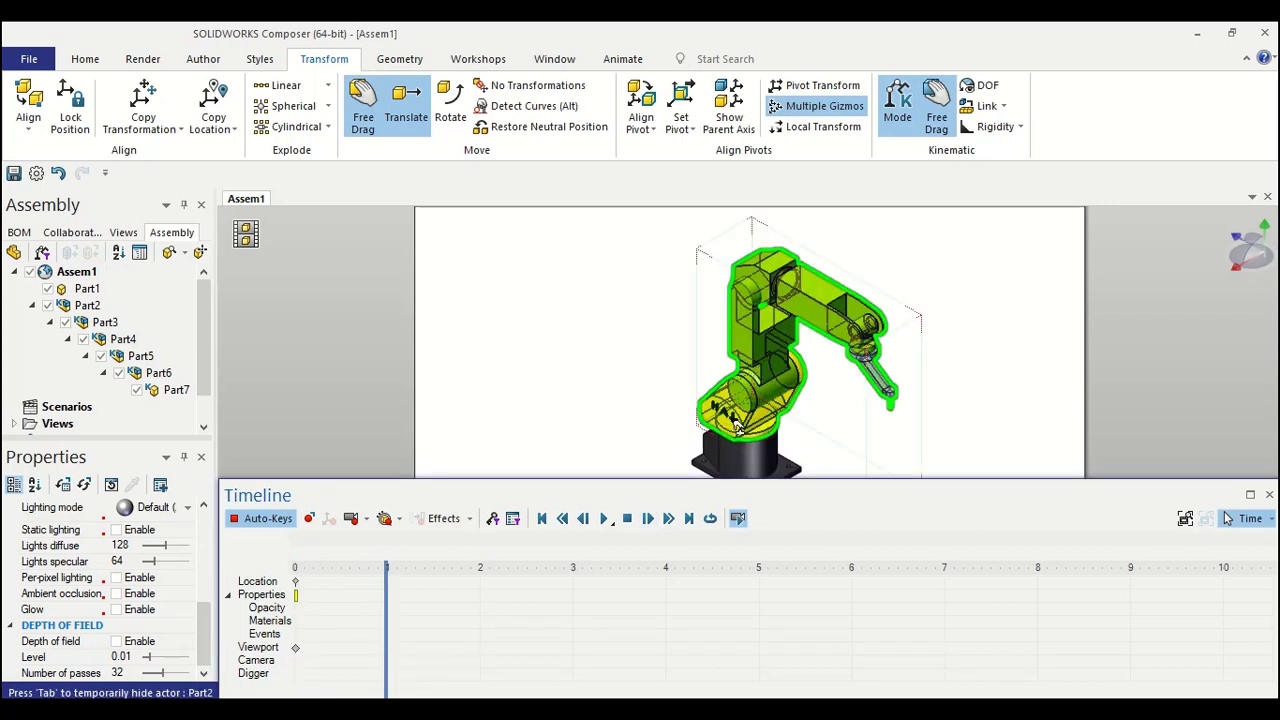
{"action": "left_click_drag", "start_coordinate": [737, 425], "coordinate": [710, 400]}
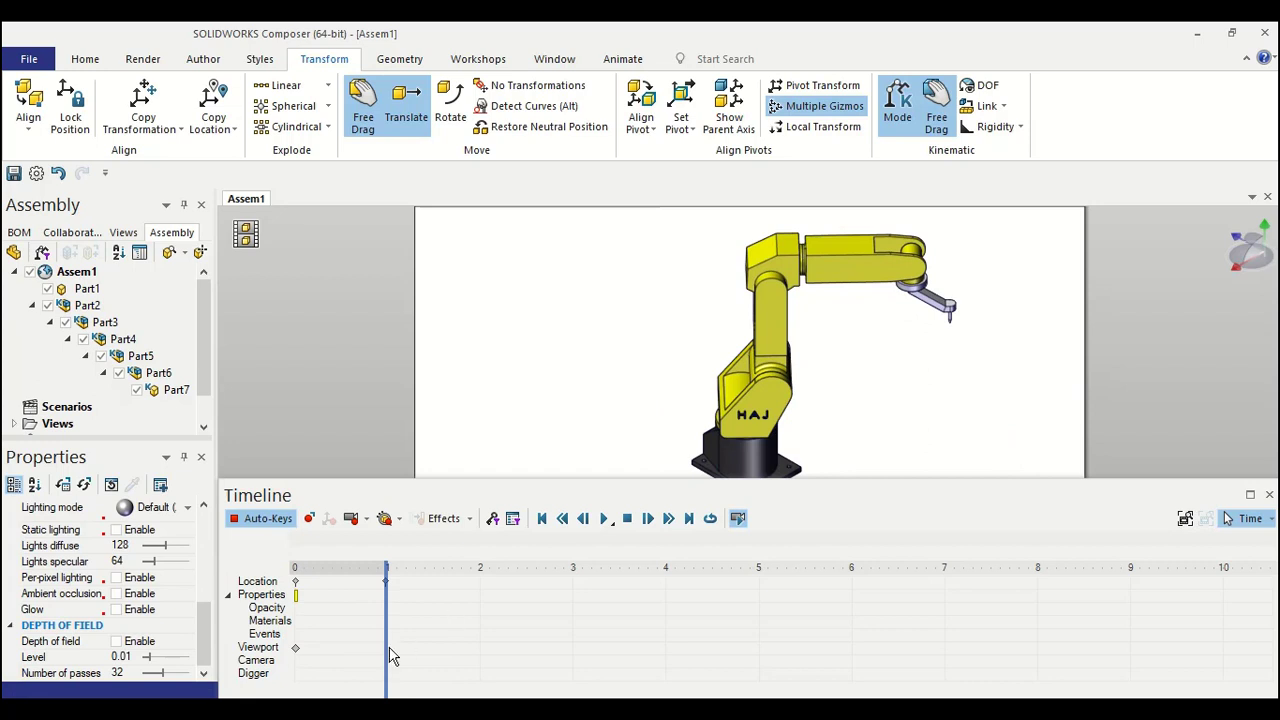
Step: Add location keyframes by tilting the arm at Part3 at 2 s and swinging Part2 around the base at 3 s
{"action": "left_click_drag", "start_coordinate": [392, 655], "coordinate": [480, 640]}
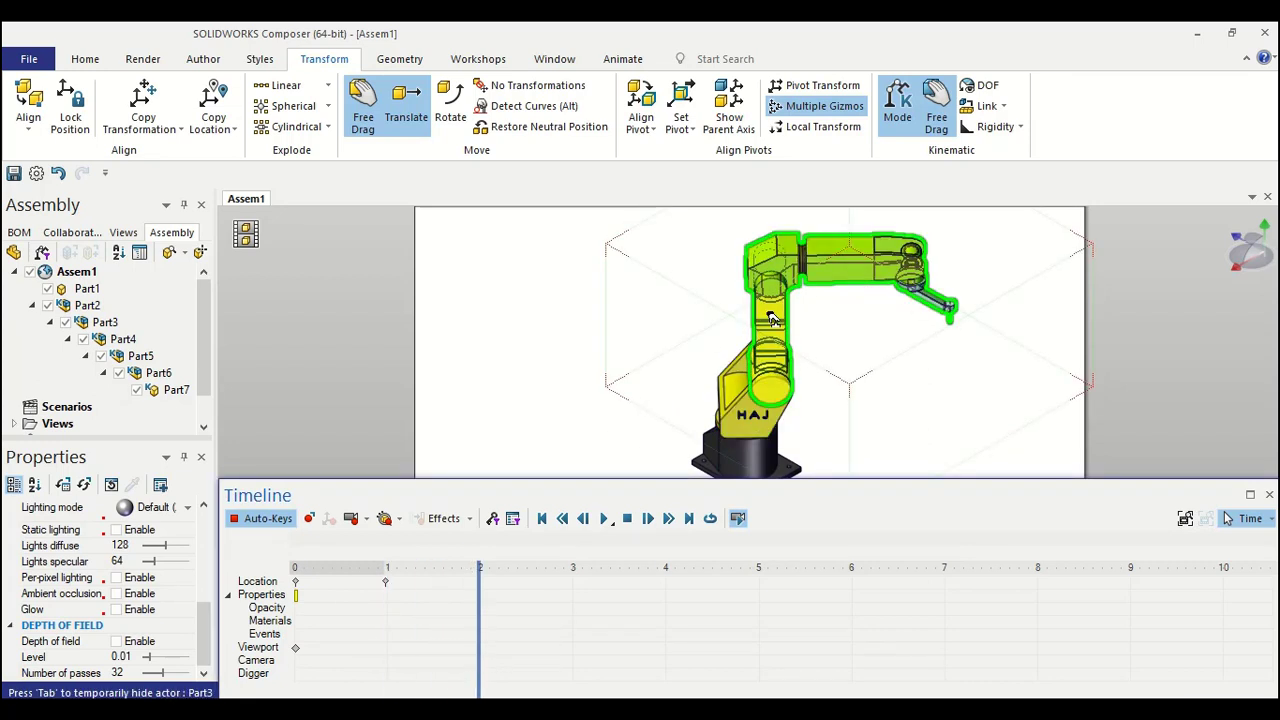
{"action": "left_click_drag", "start_coordinate": [774, 300], "coordinate": [686, 366]}
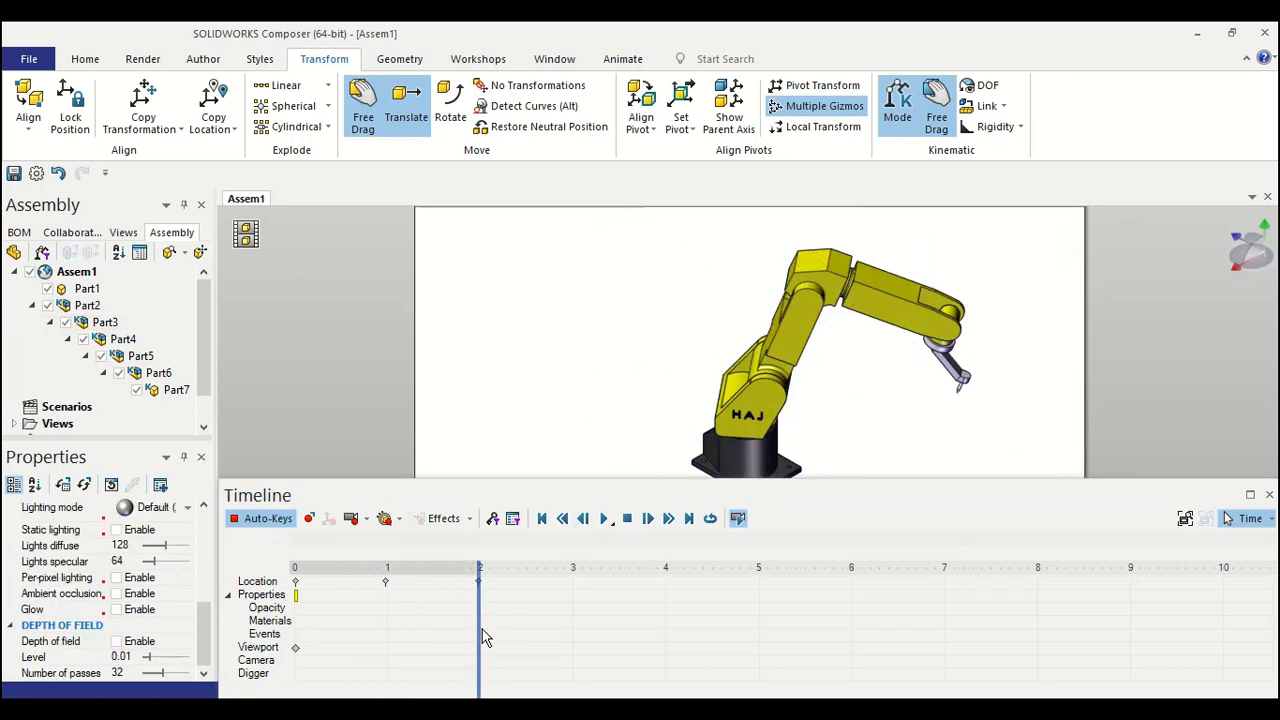
{"action": "left_click_drag", "start_coordinate": [484, 638], "coordinate": [574, 634]}
{"action": "left_click_drag", "start_coordinate": [768, 414], "coordinate": [469, 354]}
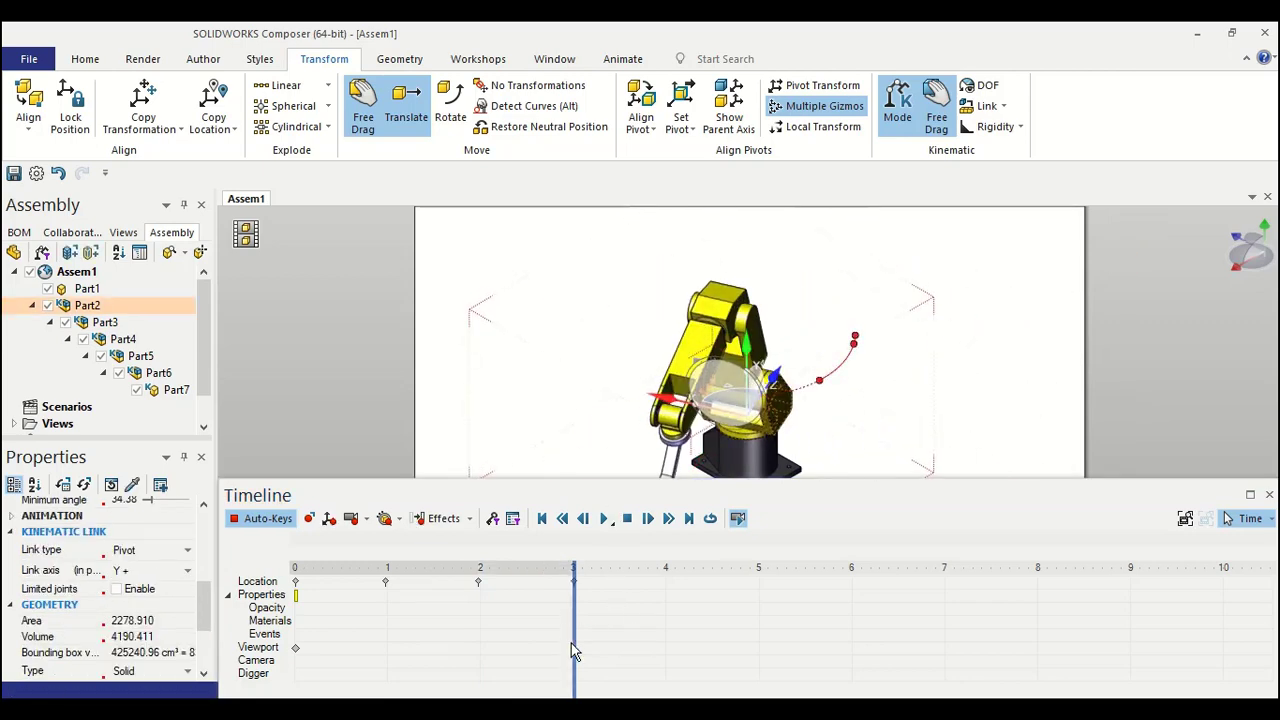
Step: Return the timeline to near its start and play the robot arm animation
{"action": "mouse_move", "coordinate": [574, 650]}
{"action": "left_mouse_down"}
{"action": "mouse_move", "coordinate": [486, 636]}
{"action": "mouse_move", "coordinate": [314, 650]}
{"action": "left_mouse_up"}
{"action": "left_click", "coordinate": [604, 518]}
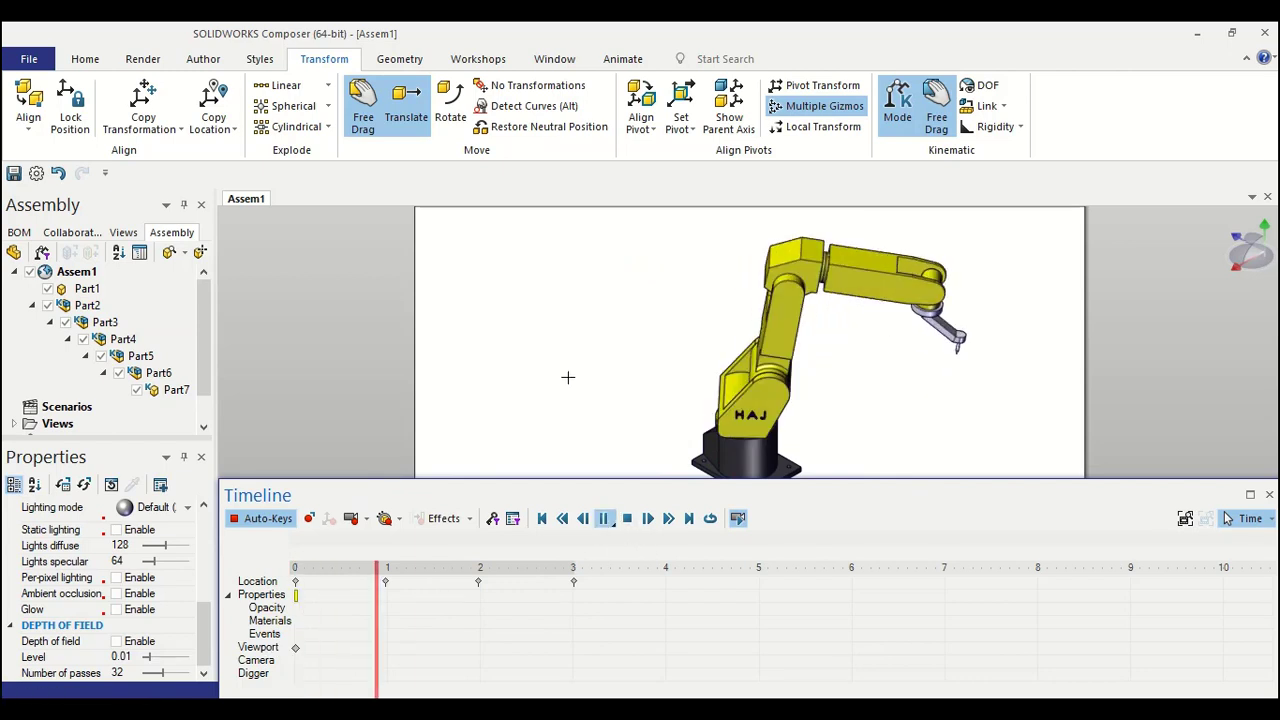